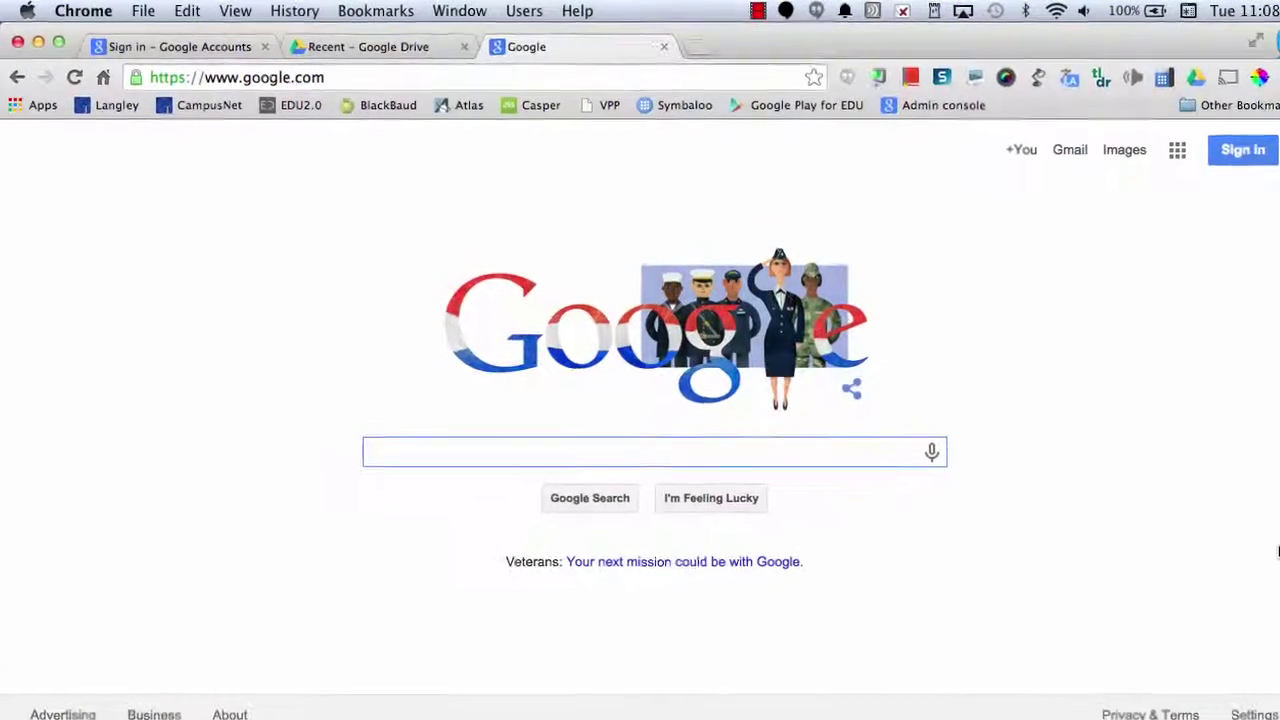
Replace the Google address with youtube.com and load the YouTube home page.
left_click(260, 76)
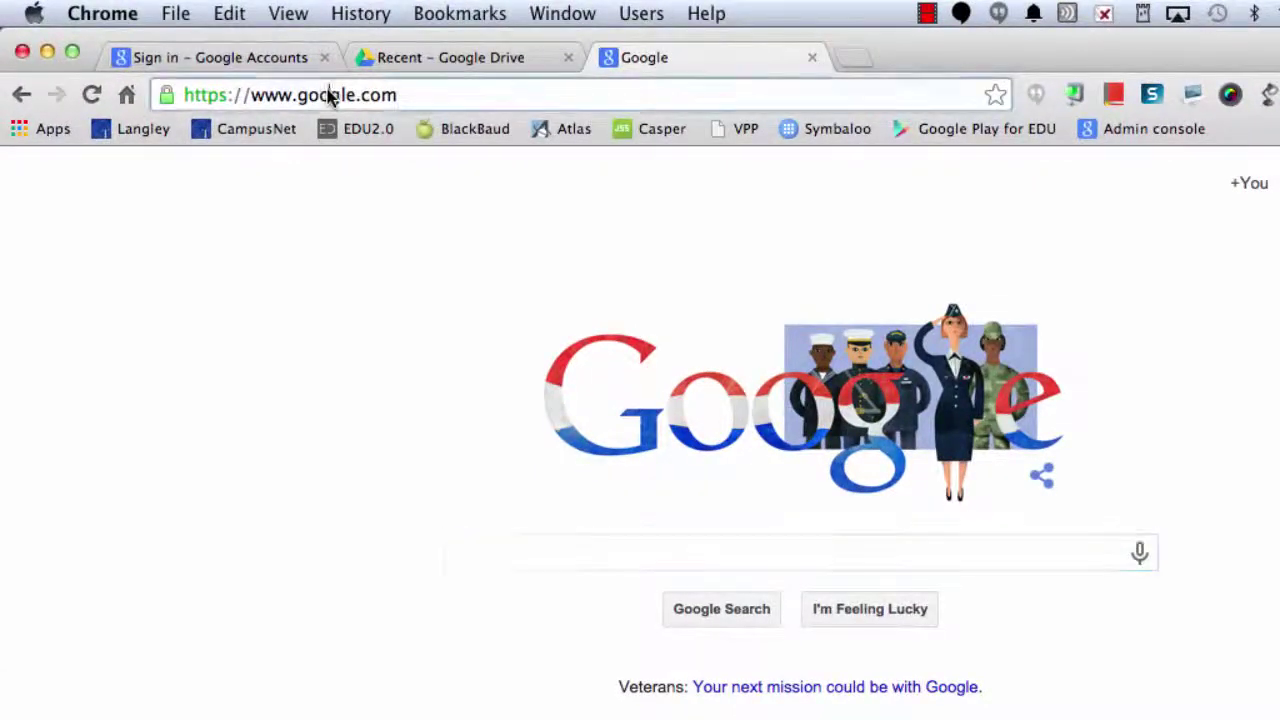
left_click(328, 95)
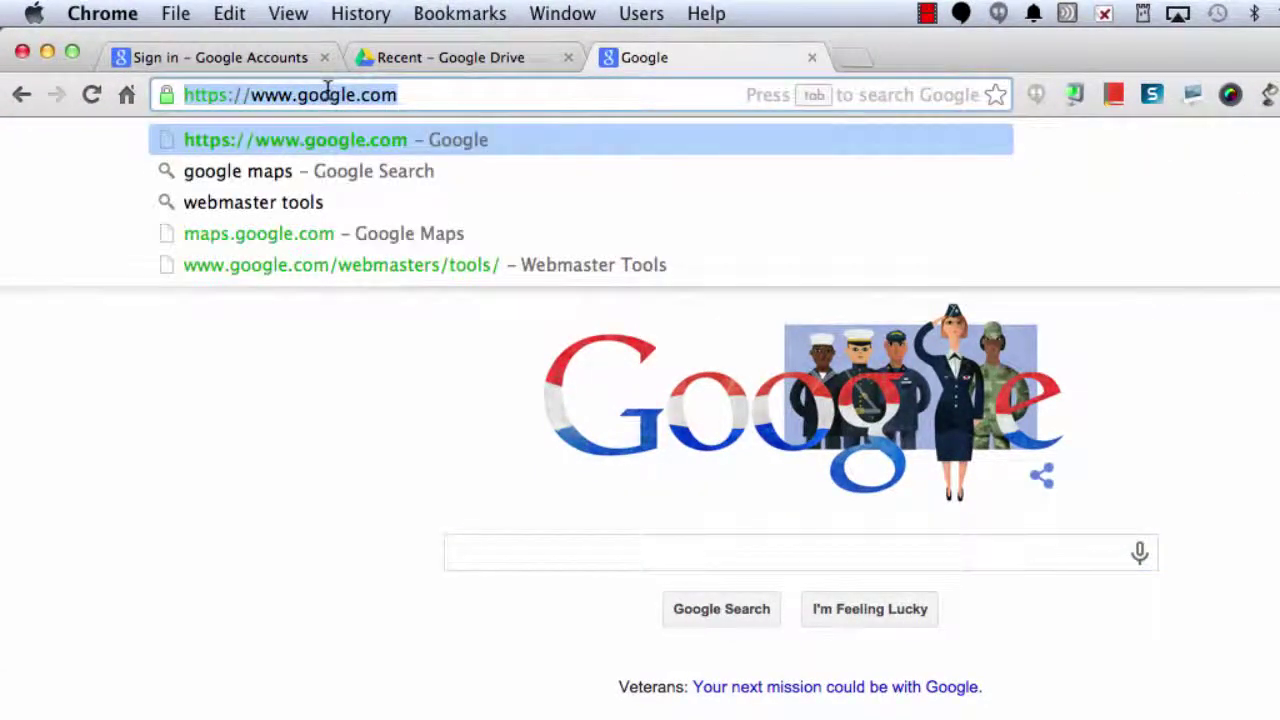
type("youtube.com")
key("Return")
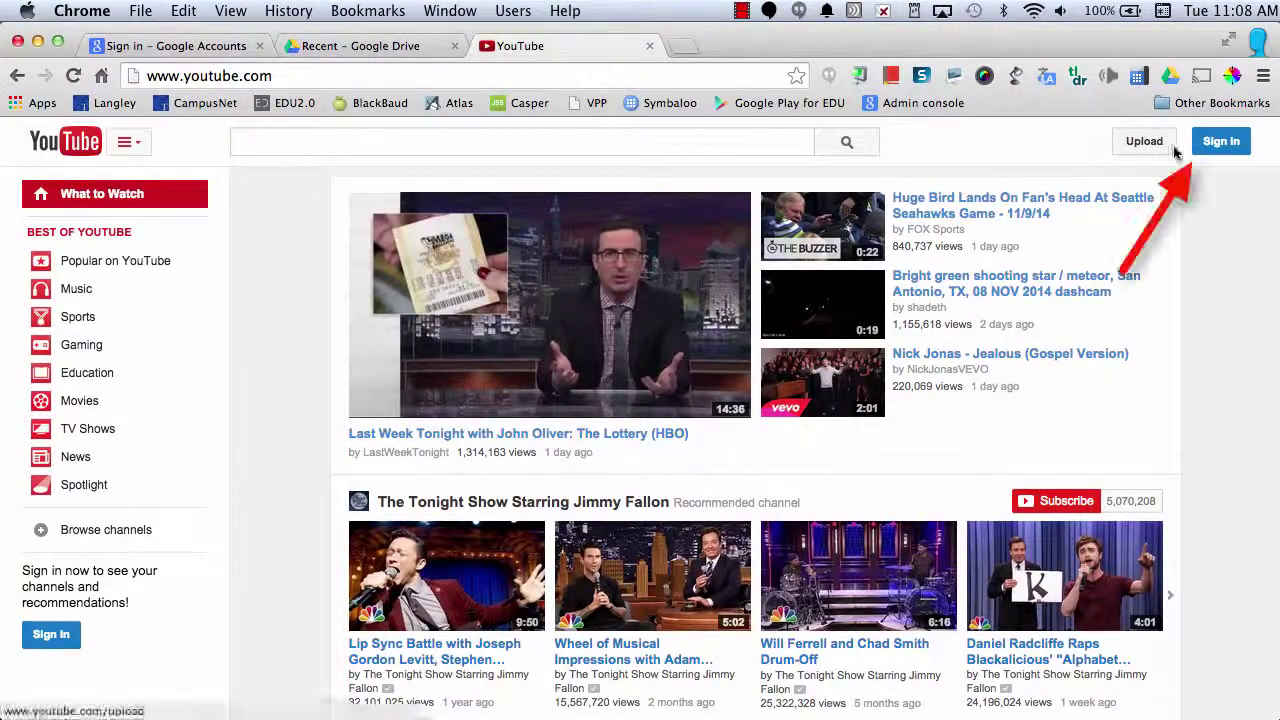
Sign in to YouTube with the school account and go to the upload page.
left_click(1216, 143)
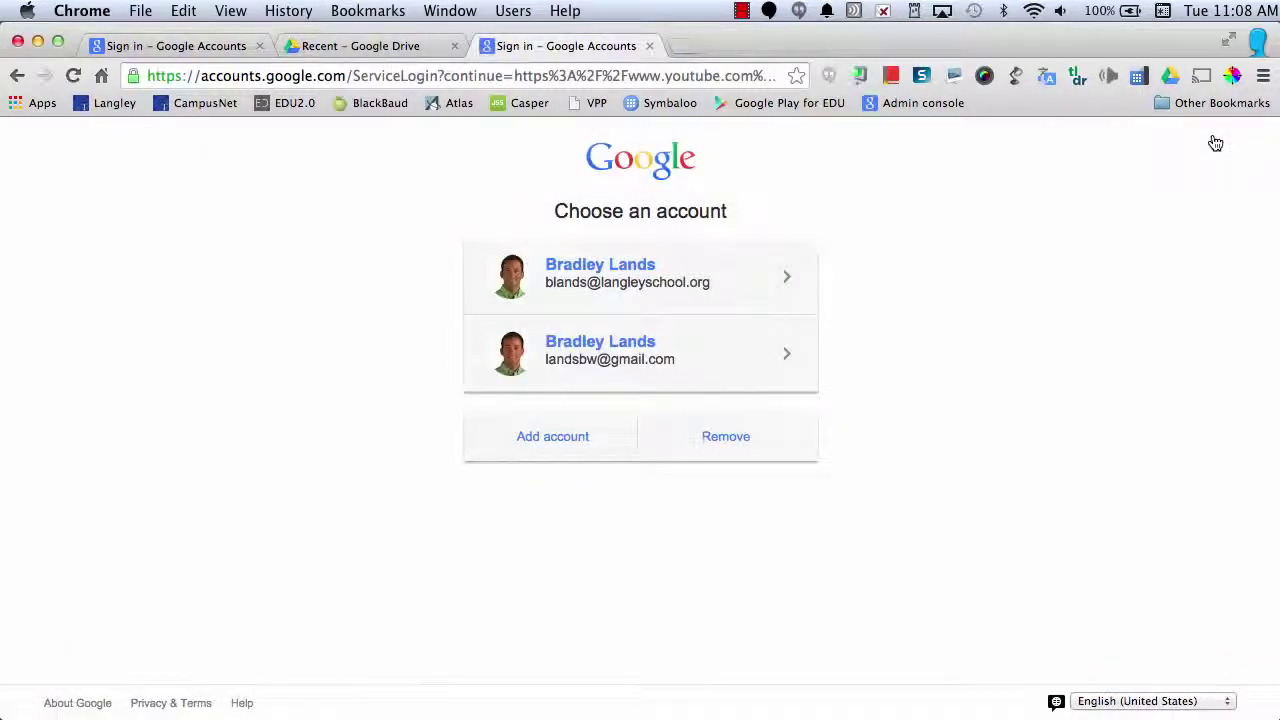
left_click(686, 263)
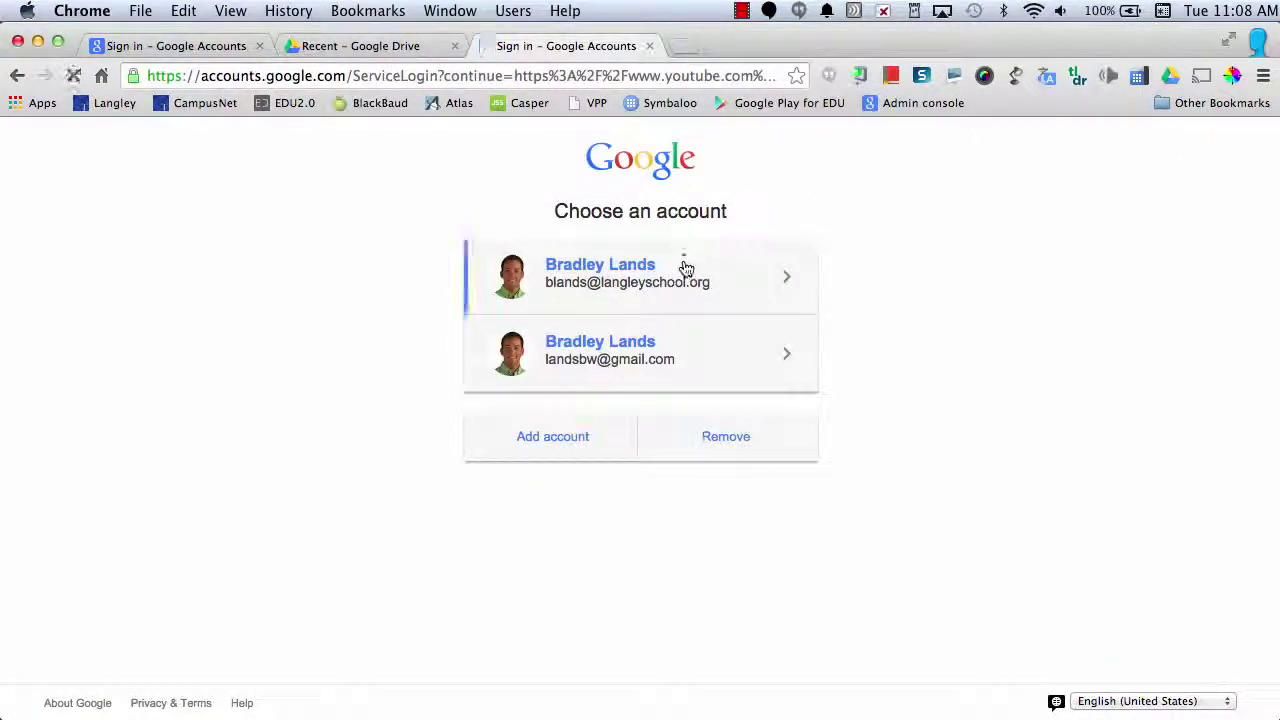
left_click(600, 585)
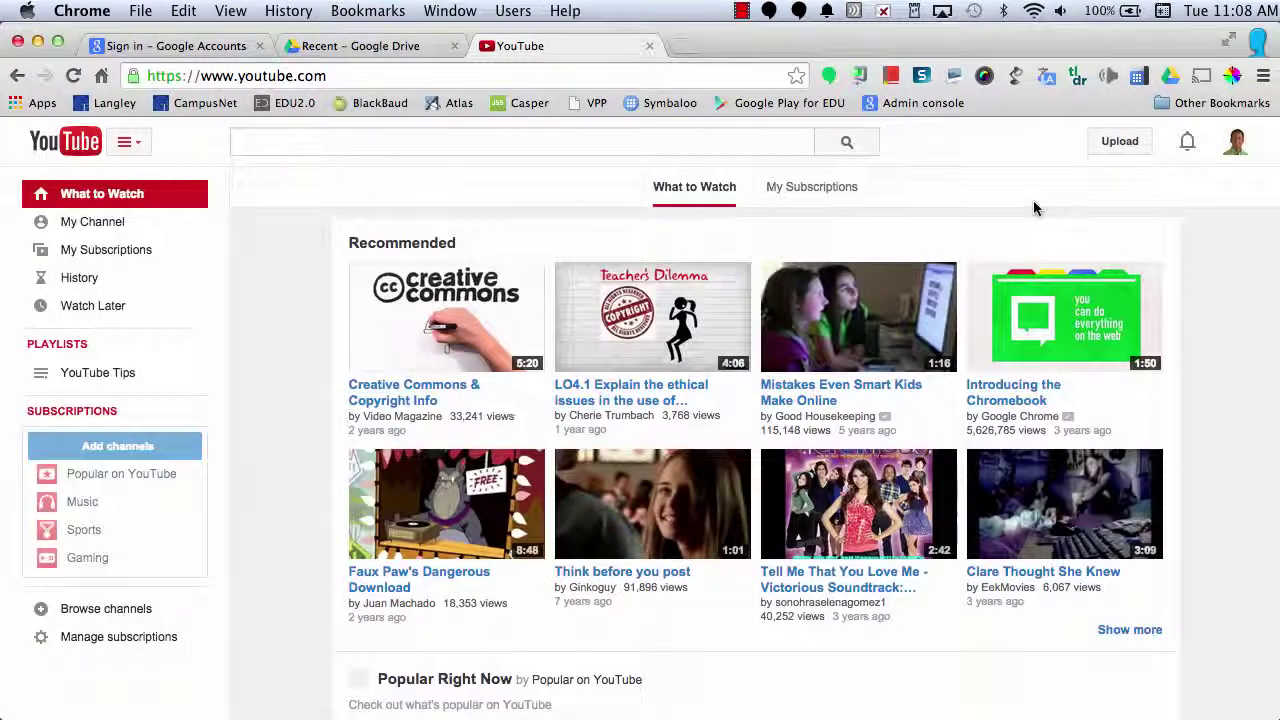
left_click(1237, 142)
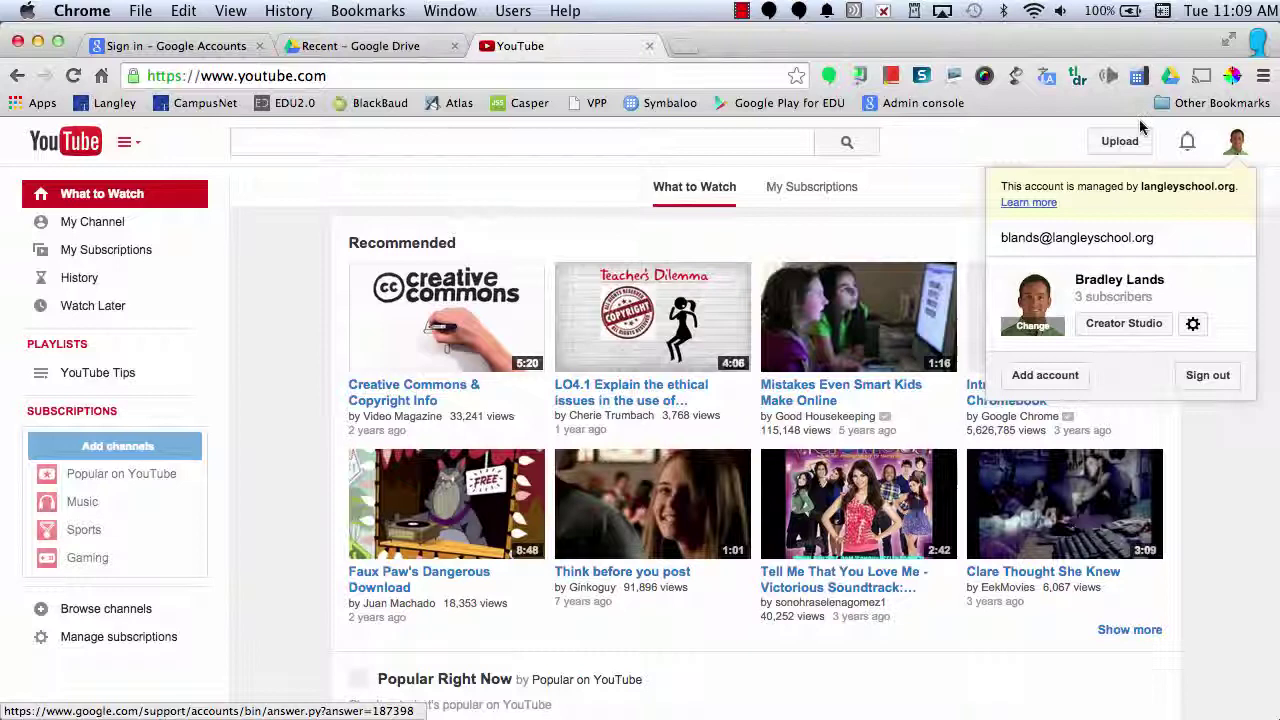
left_click(1022, 148)
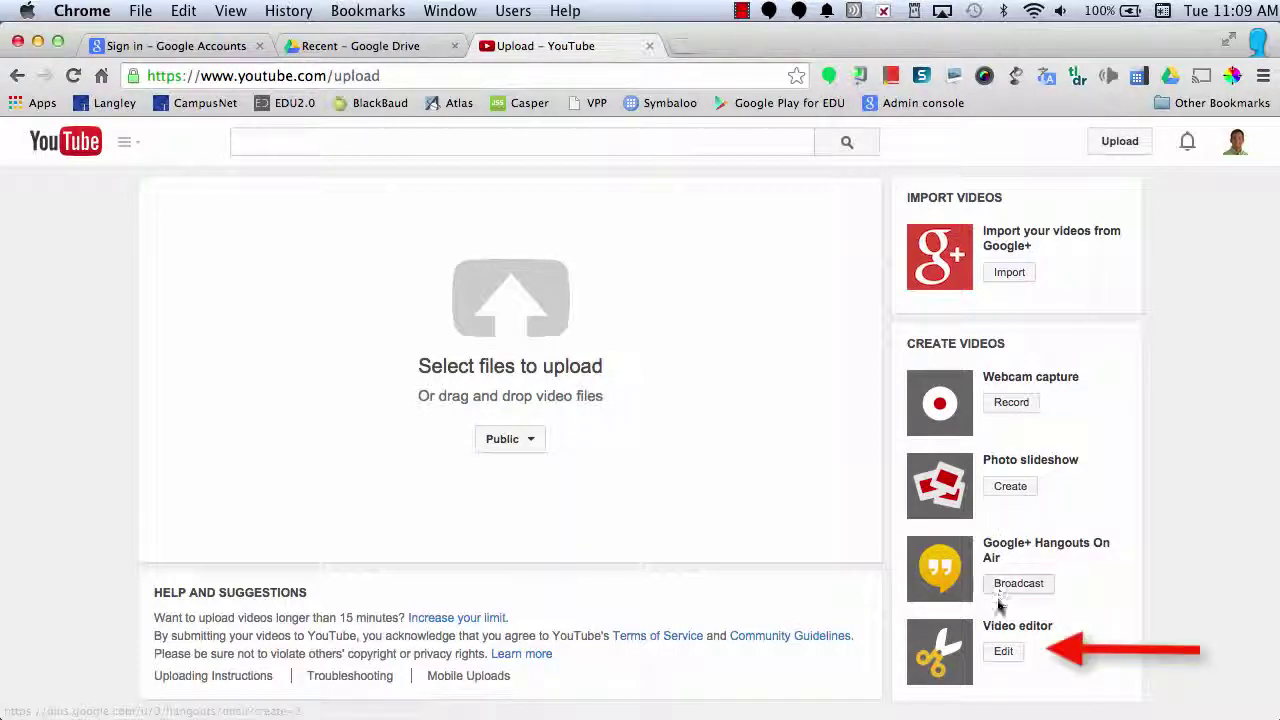
Open the video editor on 'My Edited Video', viewing the Creative Commons and photos sections.
left_click(1002, 652)
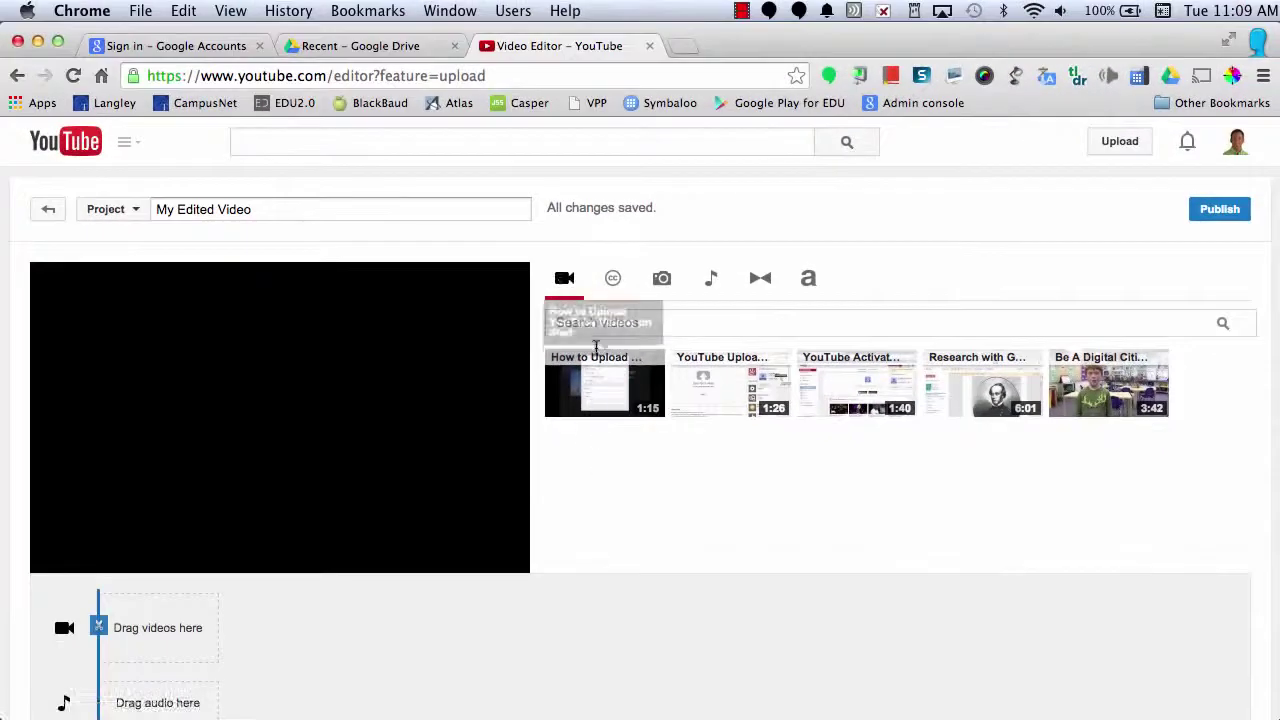
left_click(612, 282)
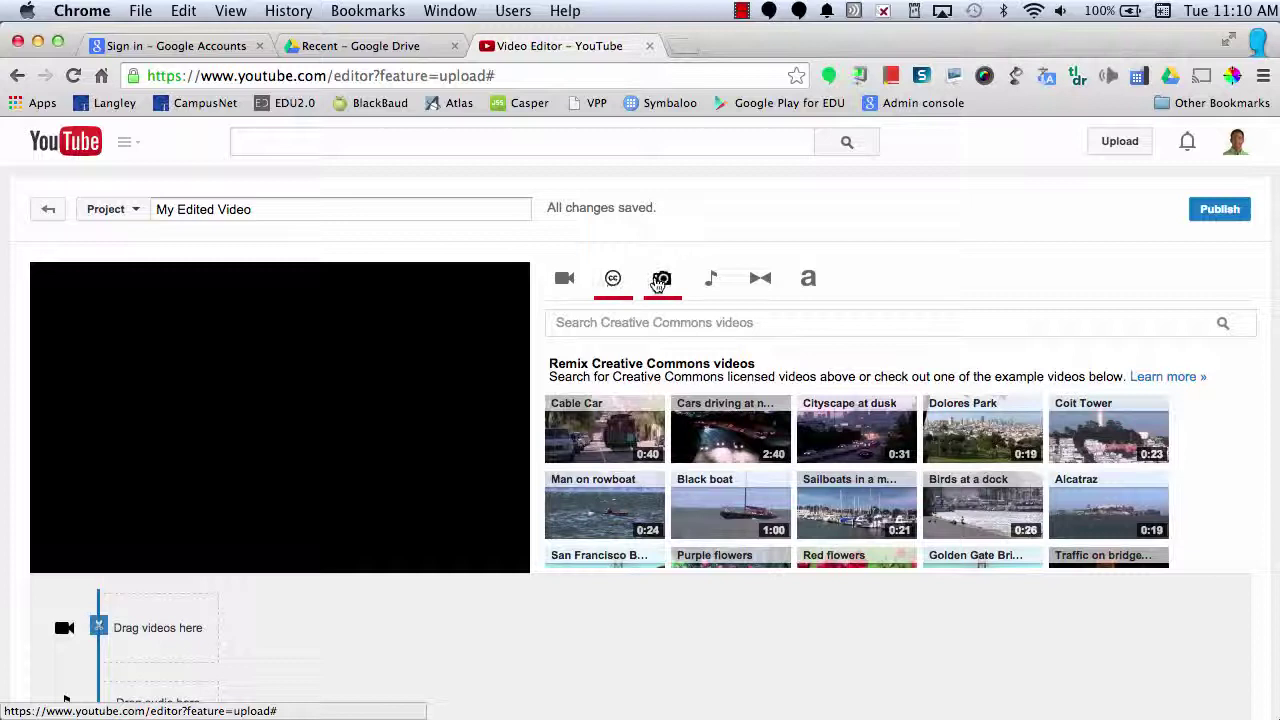
left_click(660, 282)
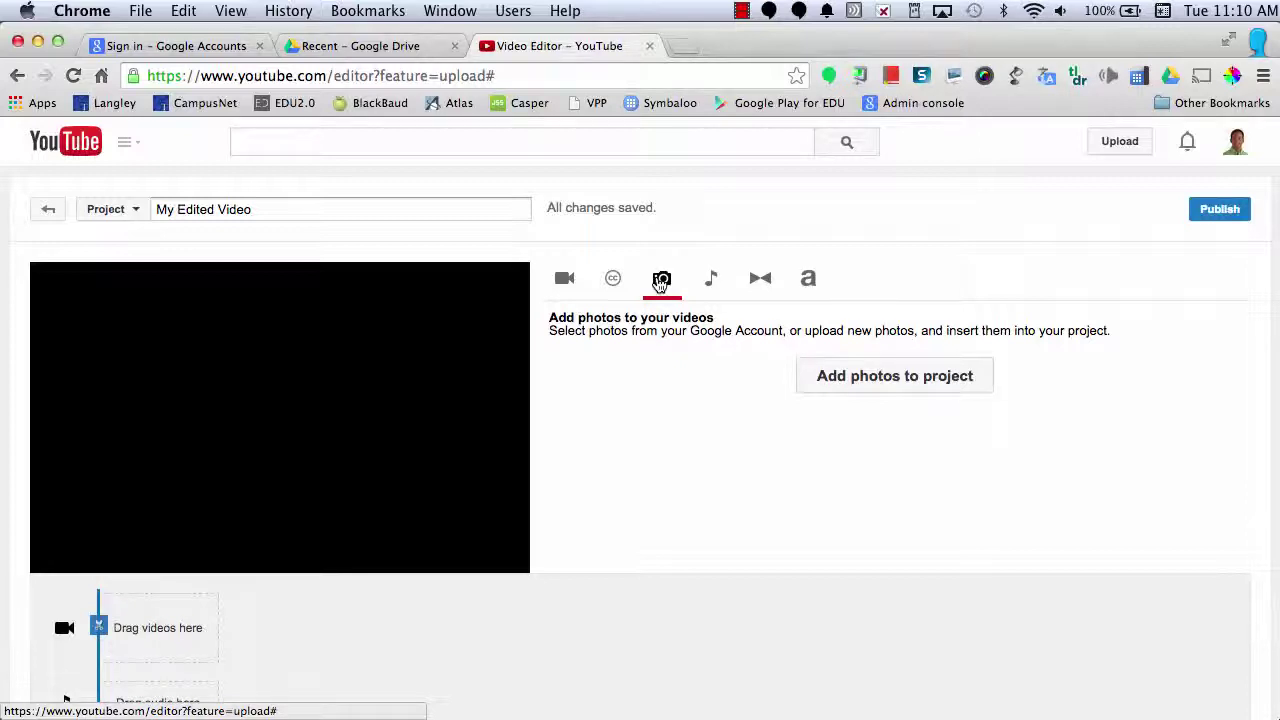
Look over the audio tracks and transitions, try Crossfade, then view the title styles.
left_click(714, 285)
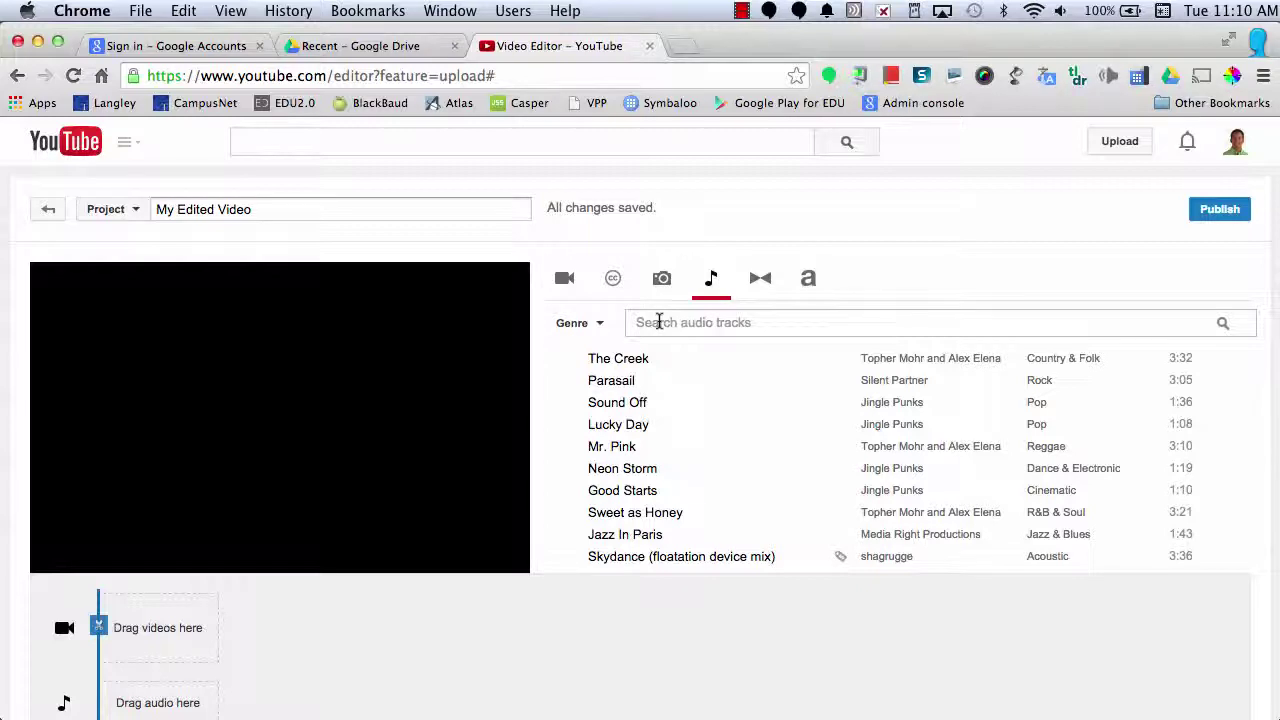
left_click(764, 278)
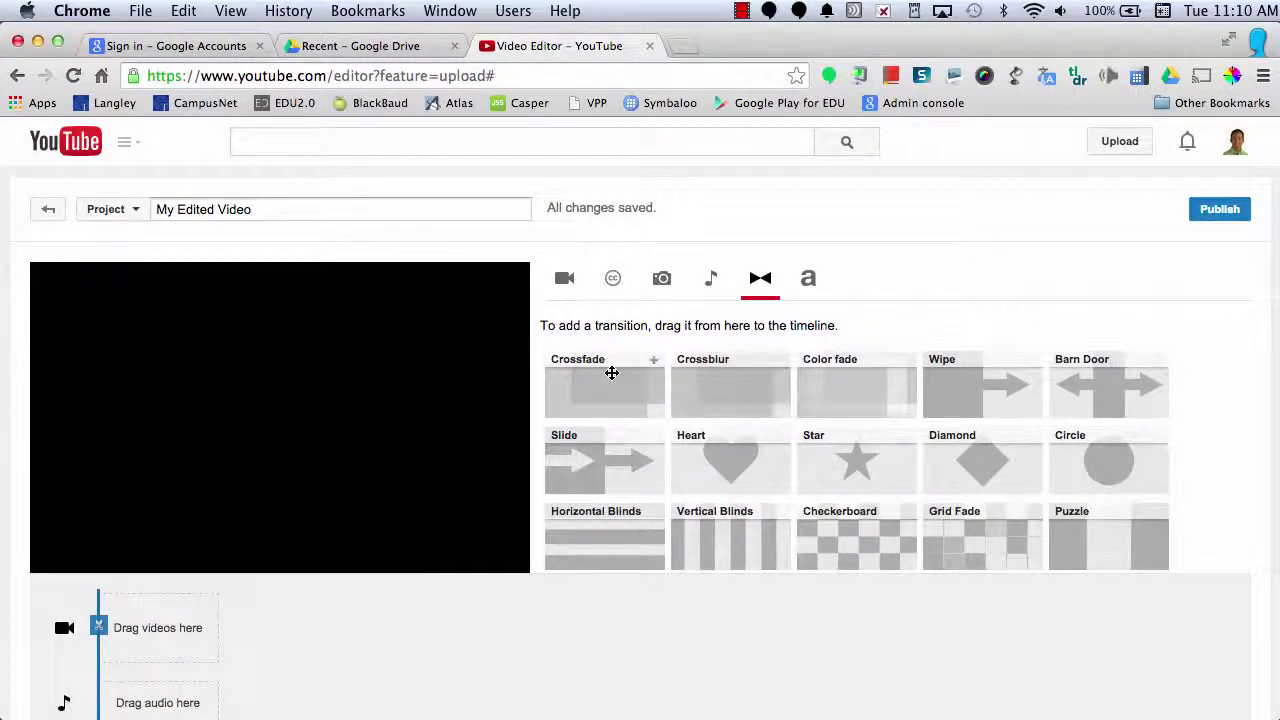
left_click_drag(611, 372, 168, 637)
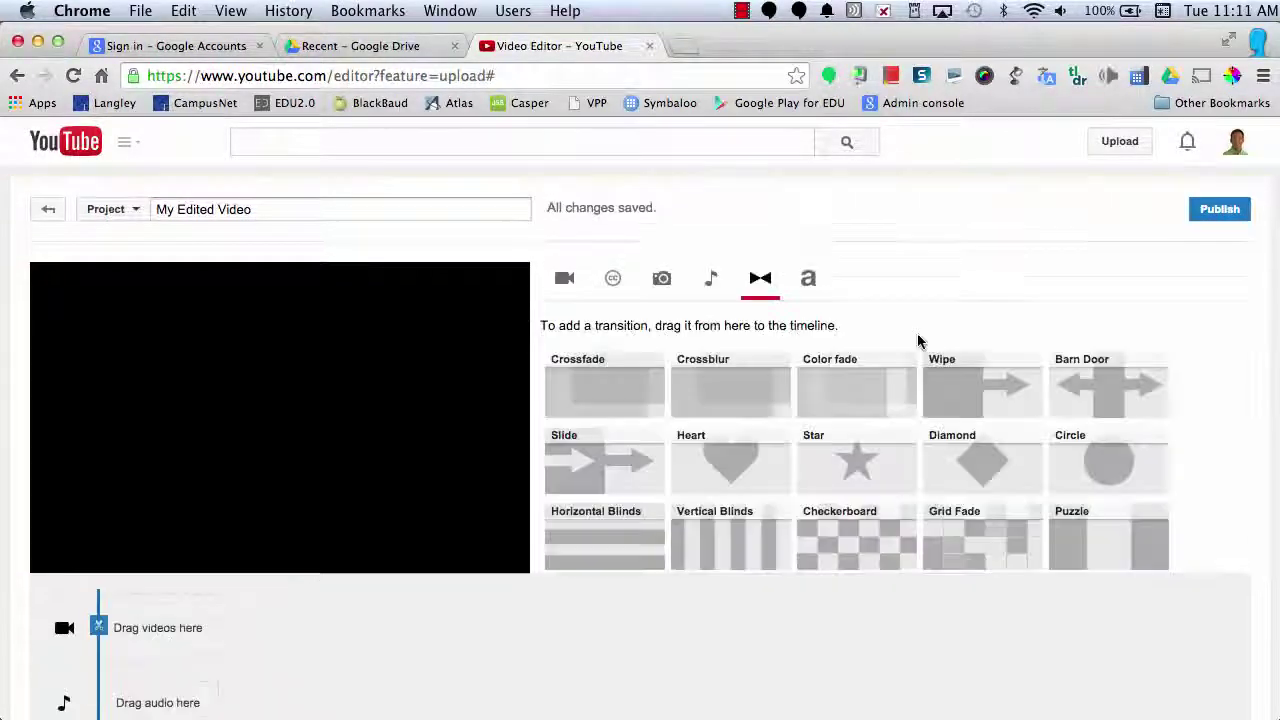
left_click(810, 279)
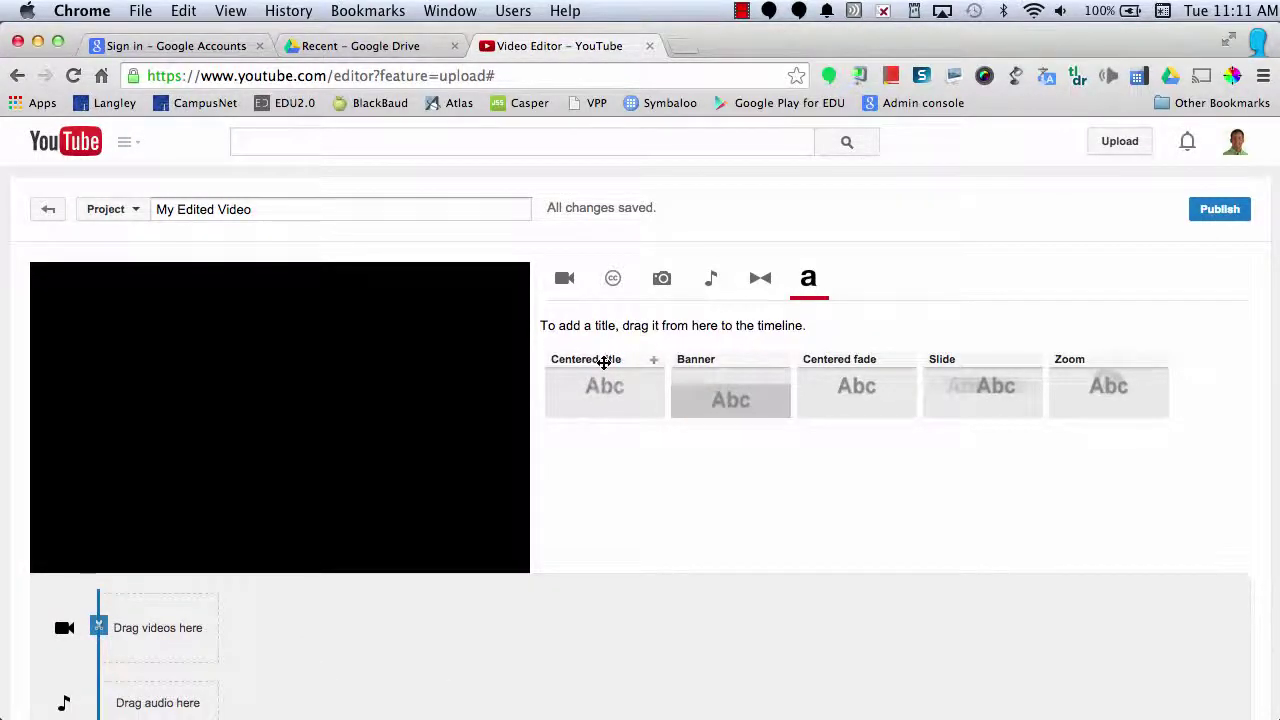
mouse_move(606, 362)
left_mouse_down()
mouse_move(146, 663)
mouse_move(449, 491)
mouse_move(619, 375)
left_mouse_up()
scroll(916, 278, "down", 2)
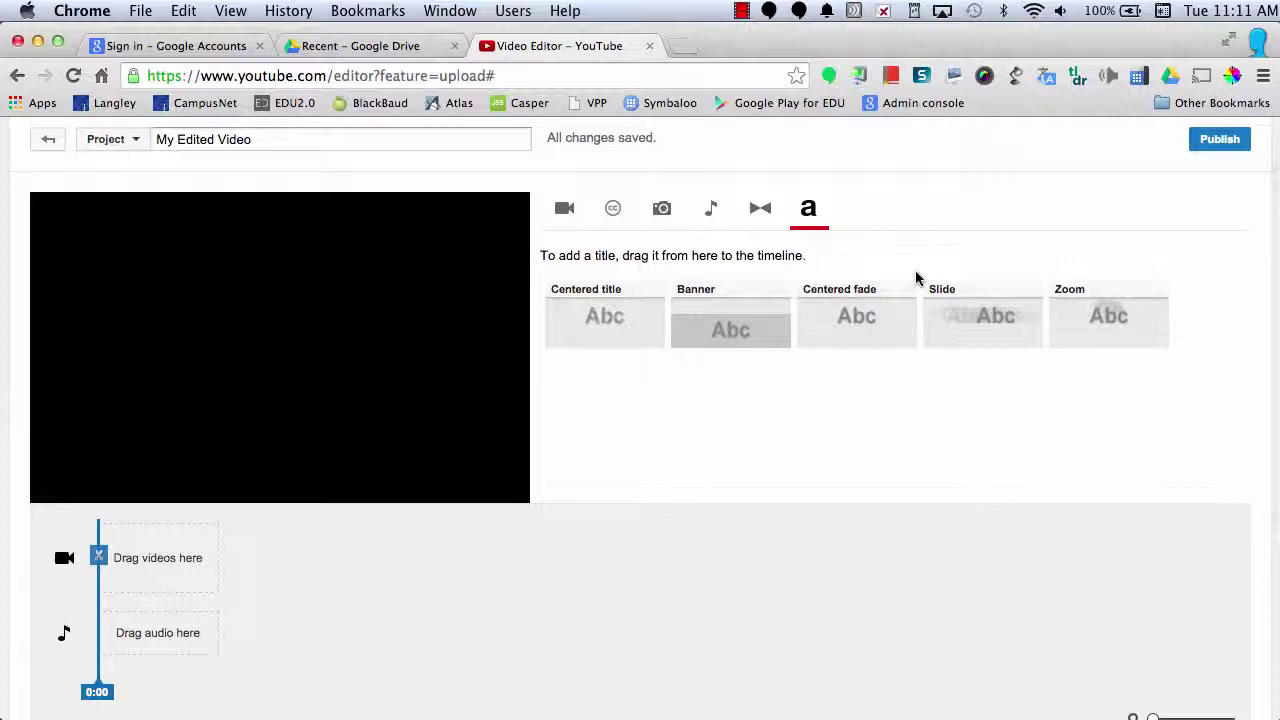
Add the 'How to Upload YouTube Videos on iPad' clip from My Videos to the timeline.
left_click(568, 207)
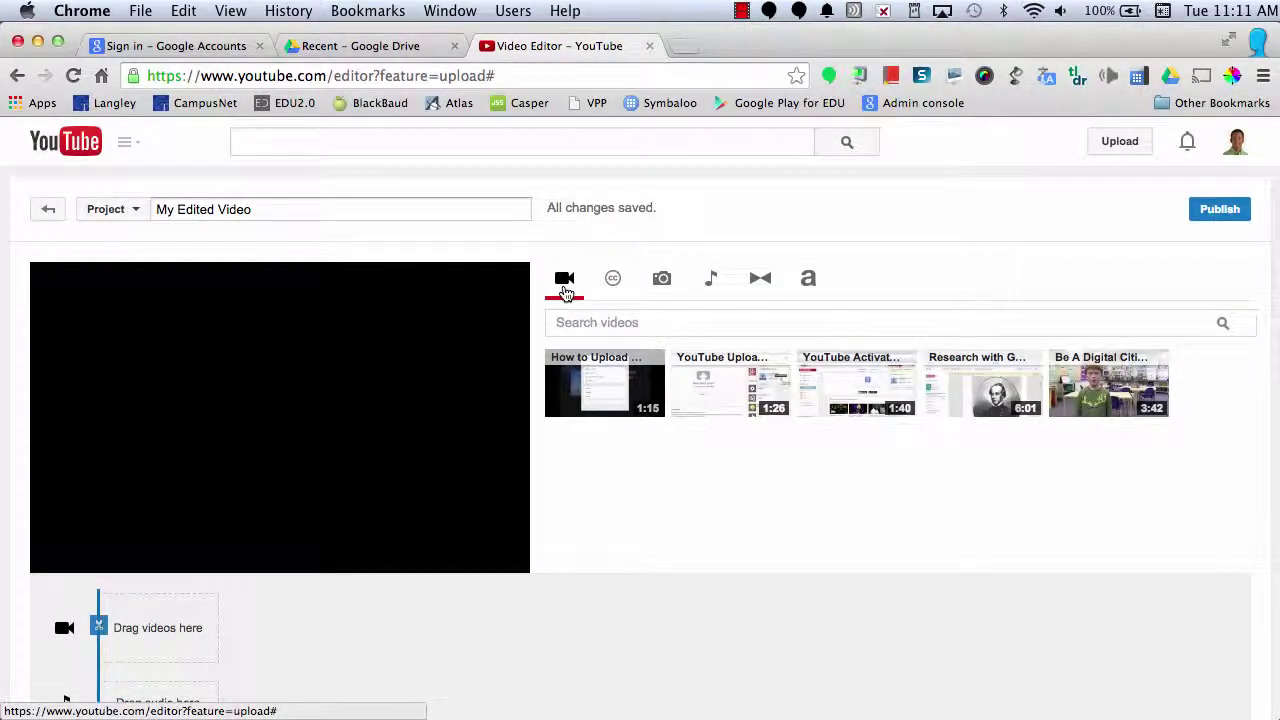
mouse_move(1110, 385)
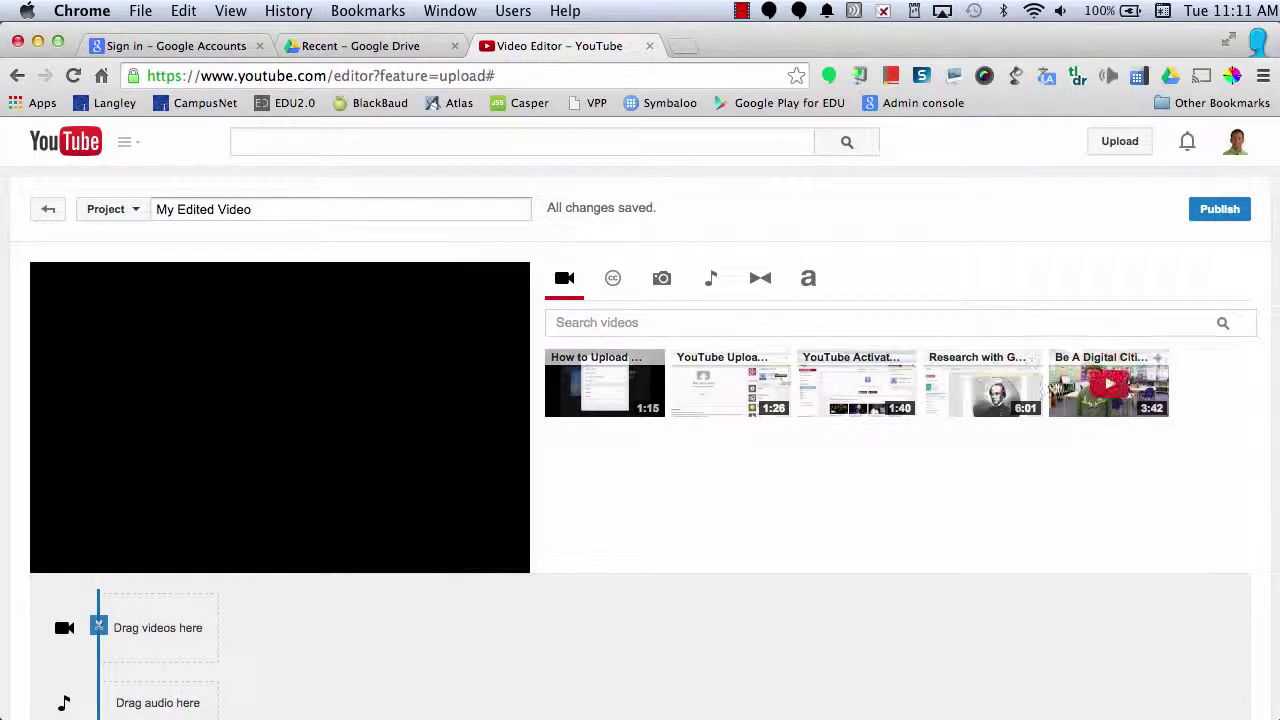
mouse_move(660, 380)
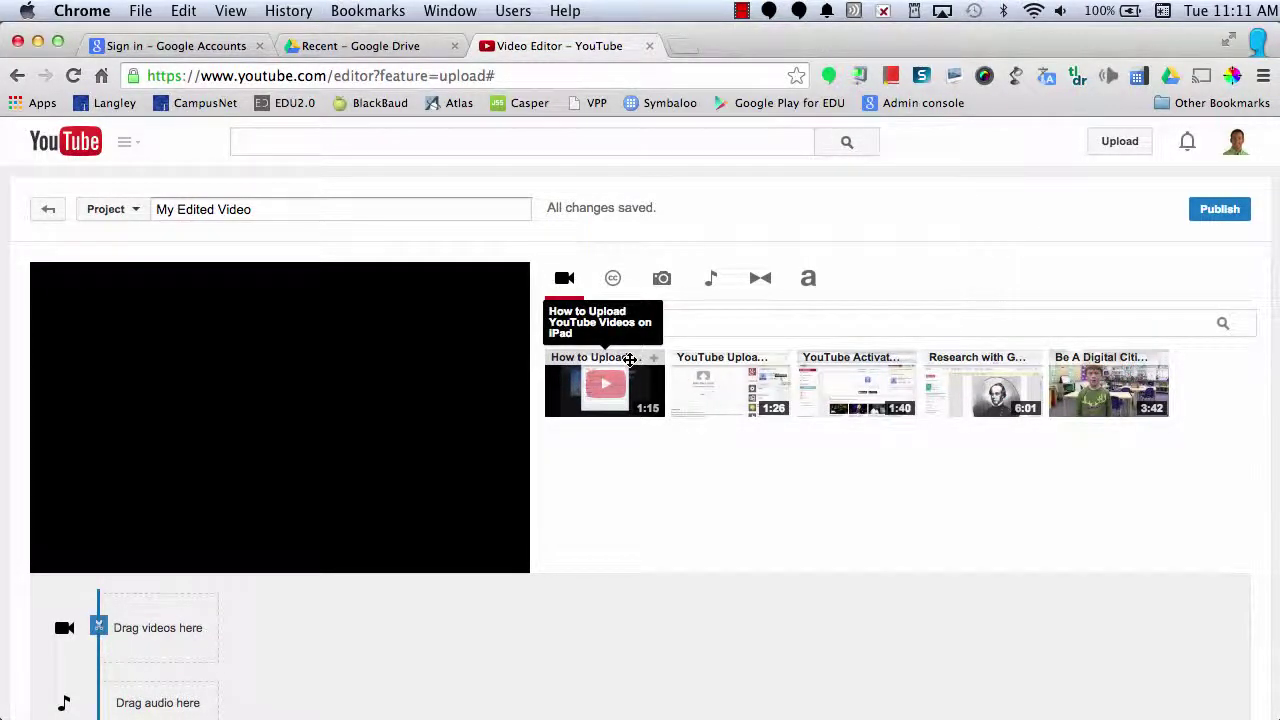
left_click_drag(630, 358, 150, 632)
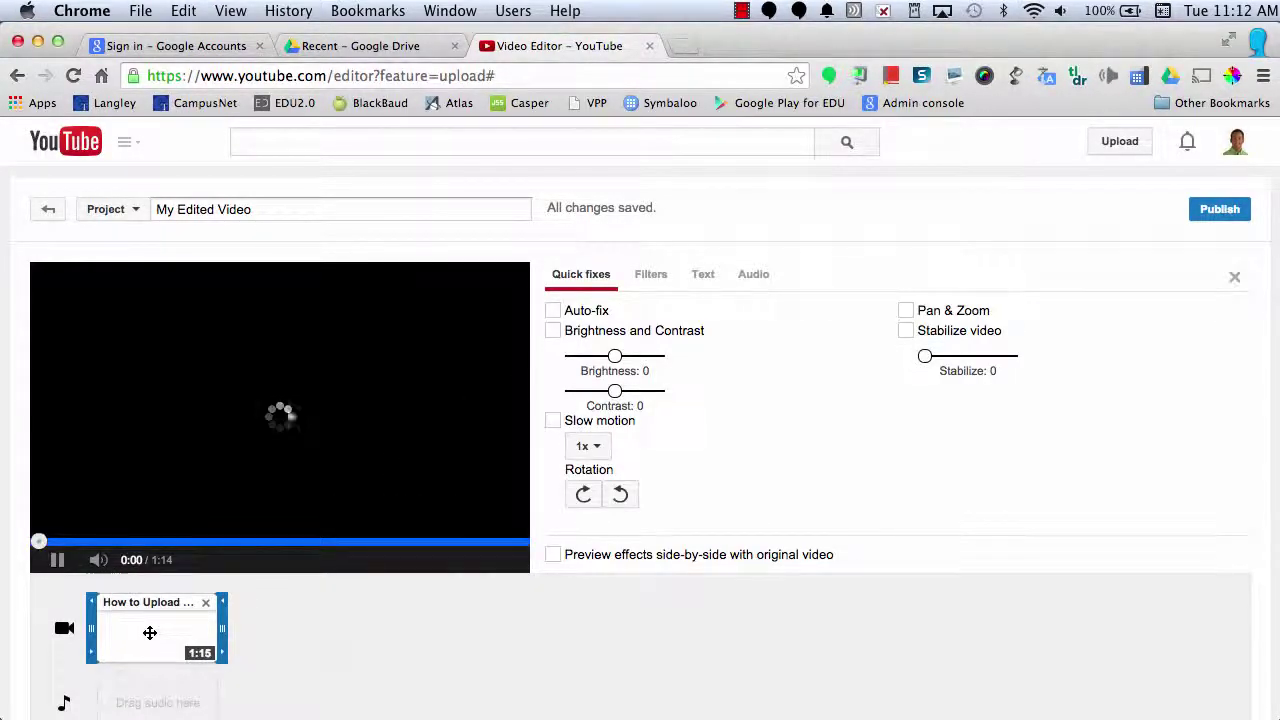
left_click(206, 602)
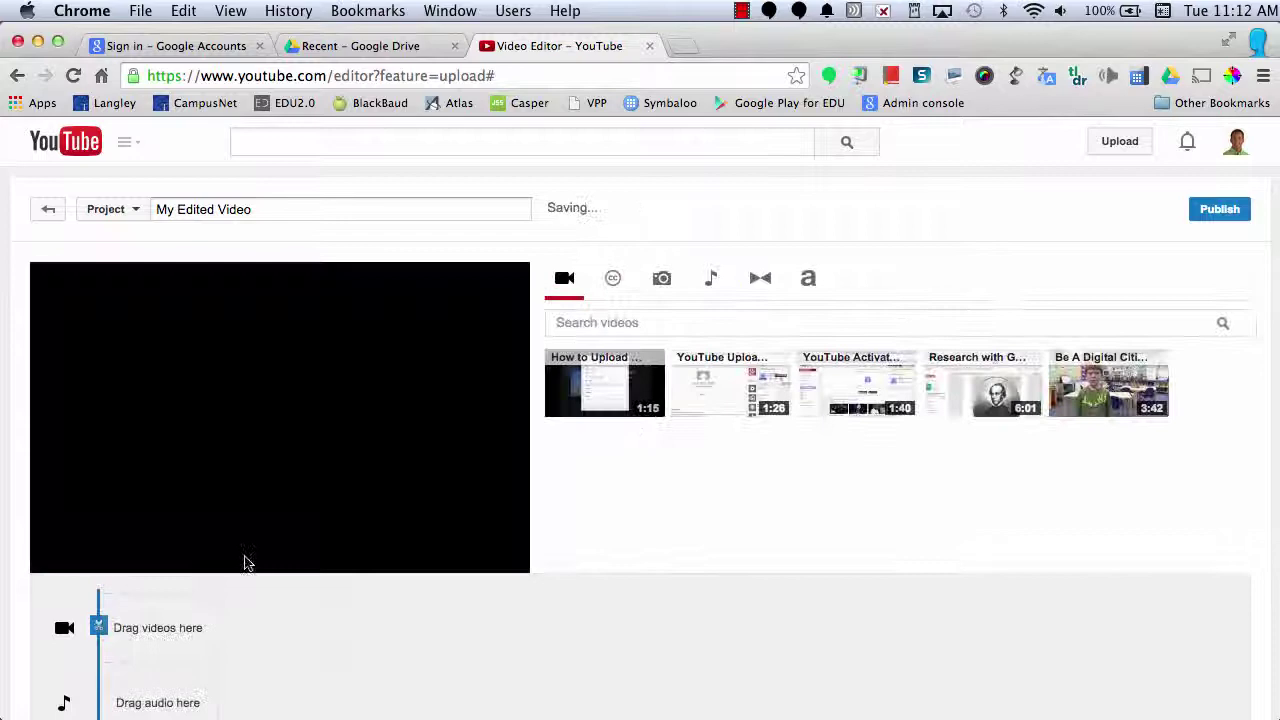
mouse_move(655, 362)
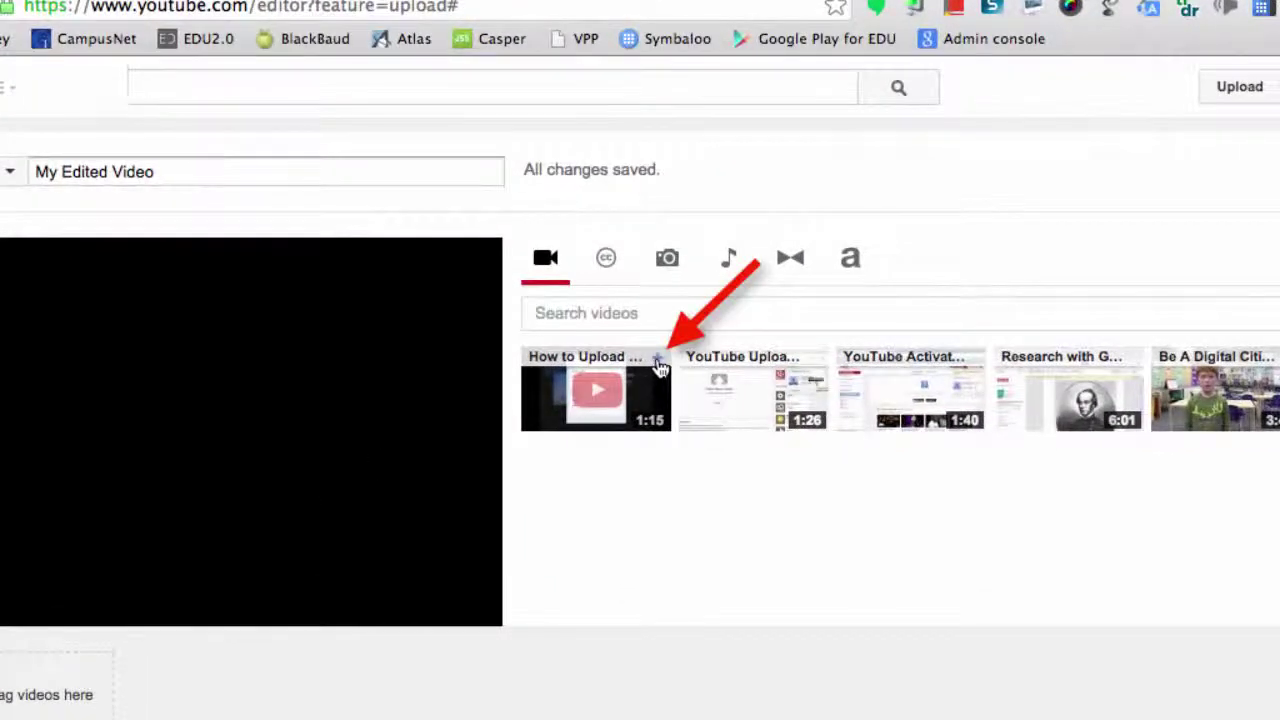
left_click(658, 360)
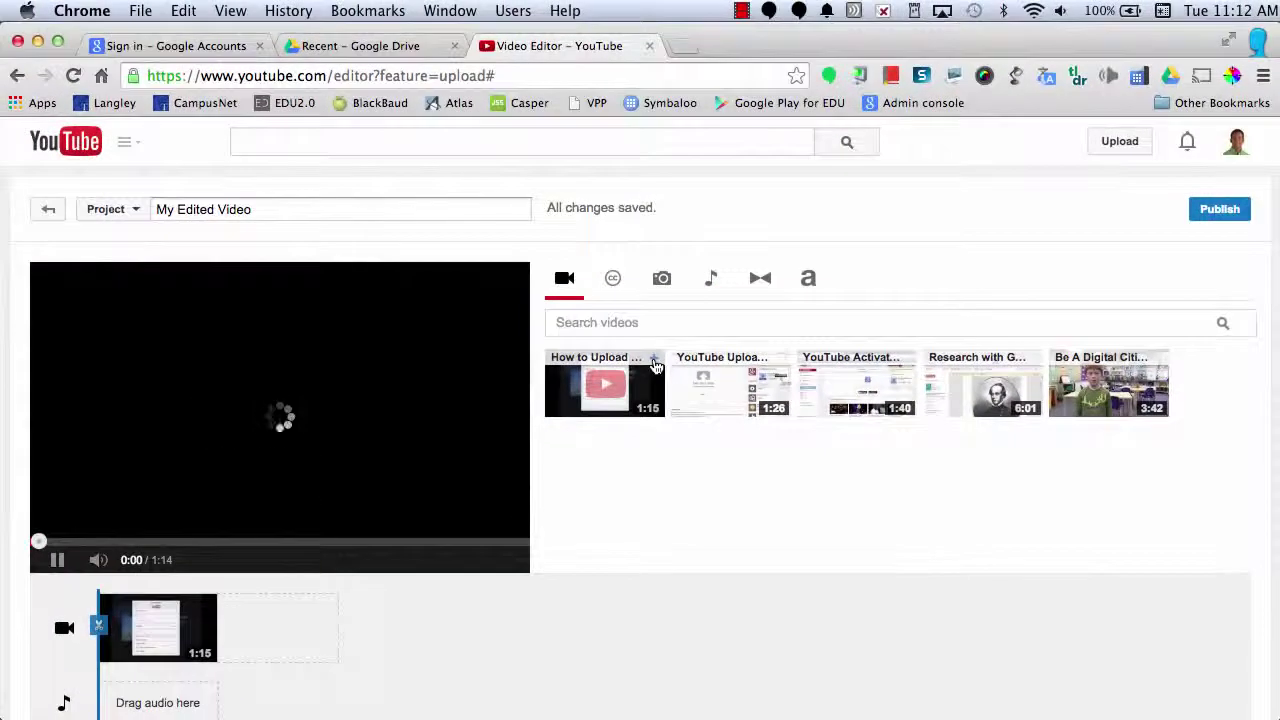
Trim both ends of the clip, shortening it from 1:15 to 0:27.
left_click(54, 562)
mouse_move(120, 612)
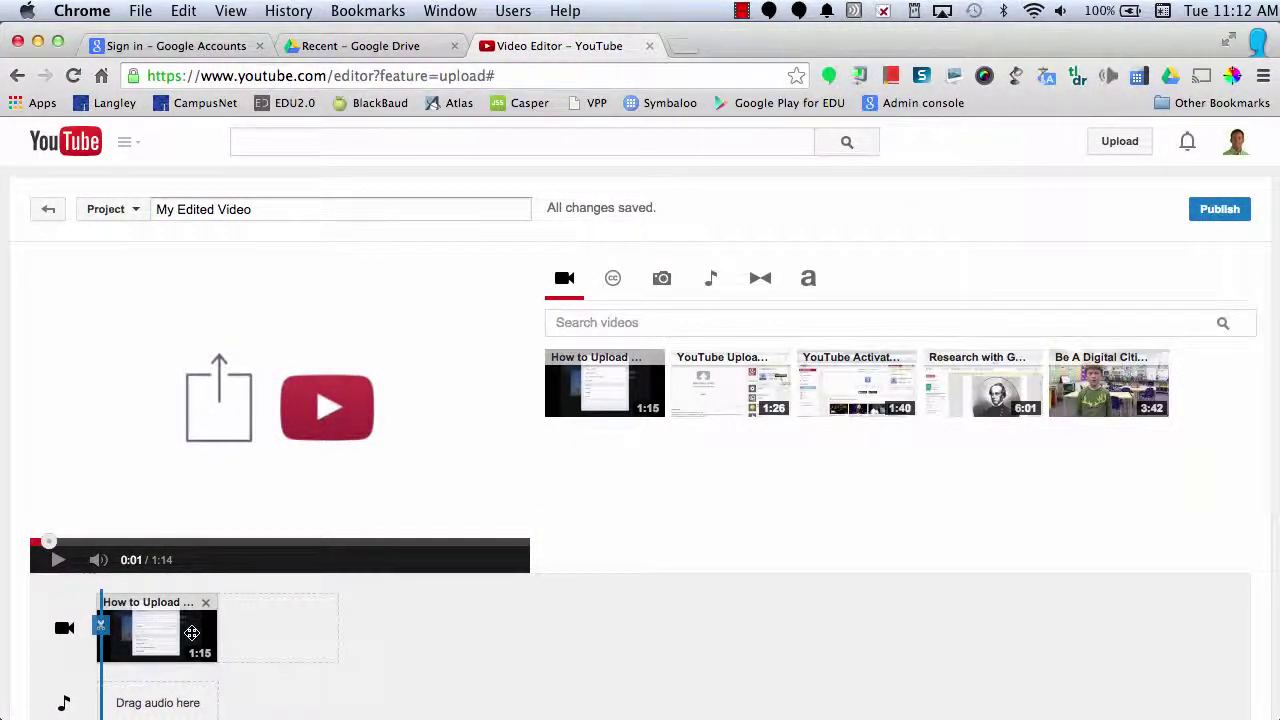
left_click(192, 632)
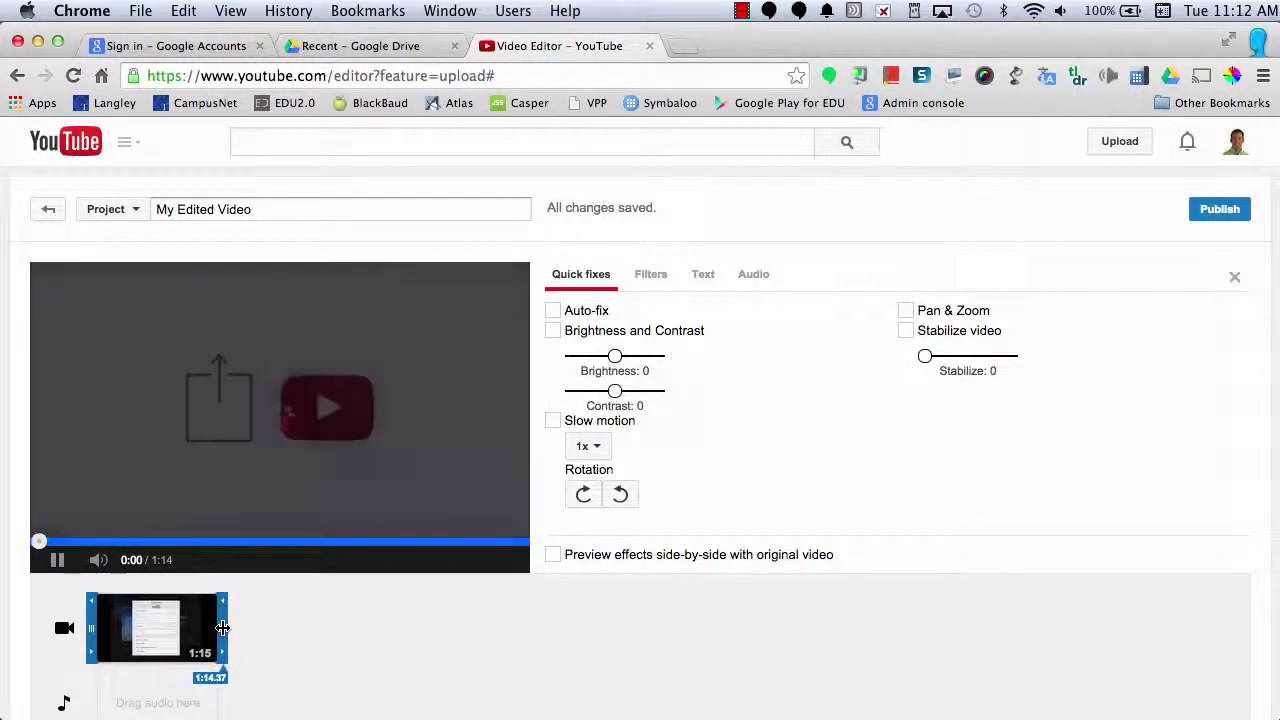
left_click_drag(222, 628, 181, 629)
left_click_drag(88, 628, 125, 623)
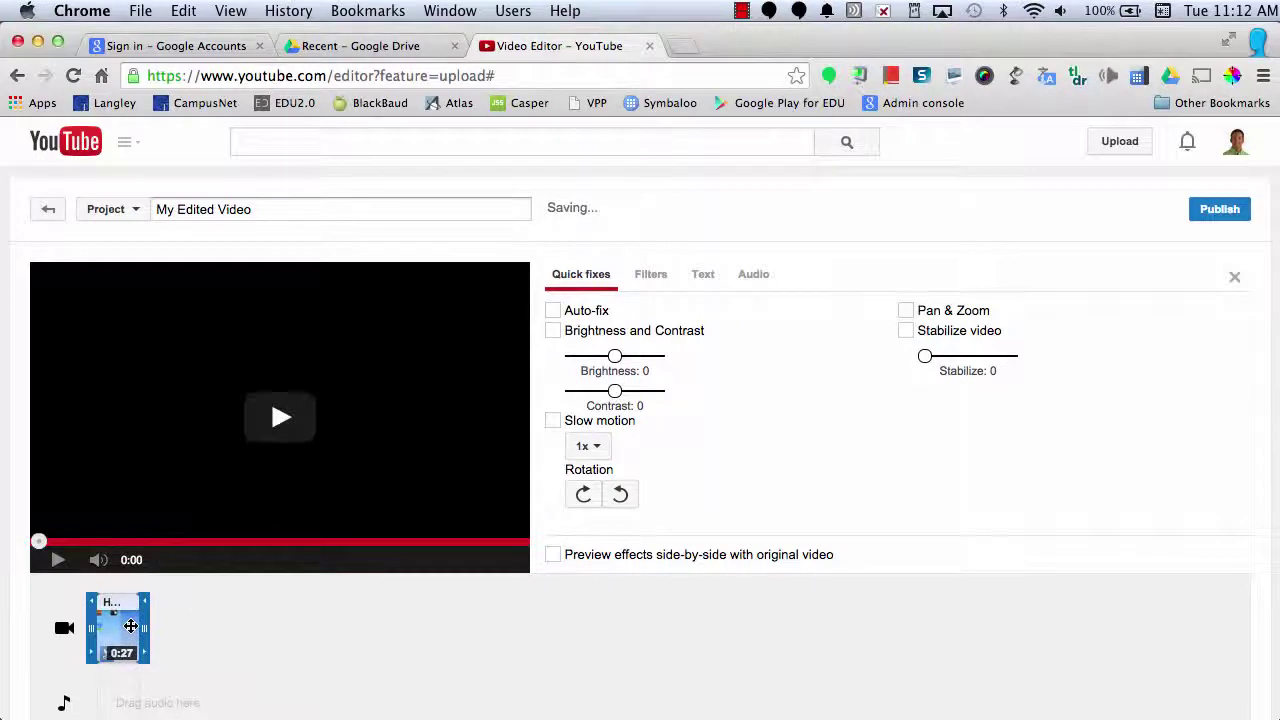
Add the 0:40 'YouTube Upload…' clip and insert a Crossfade between the two clips.
left_click(460, 685)
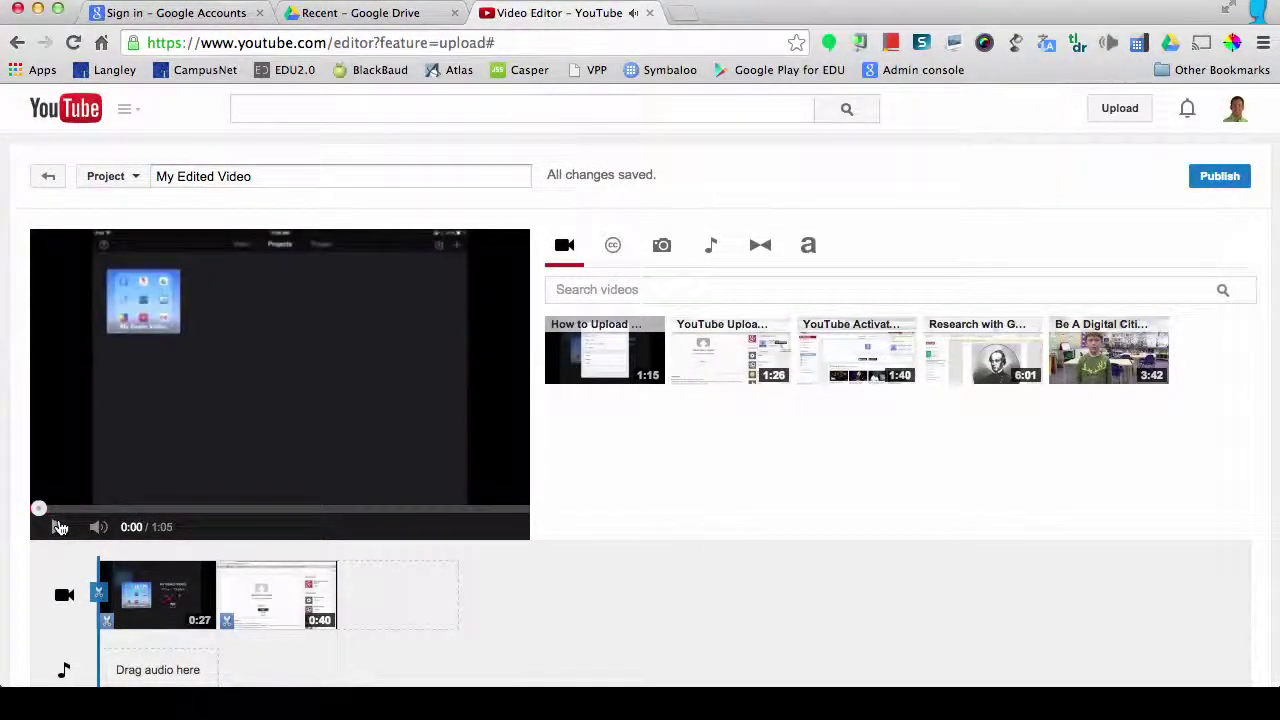
left_click(58, 527)
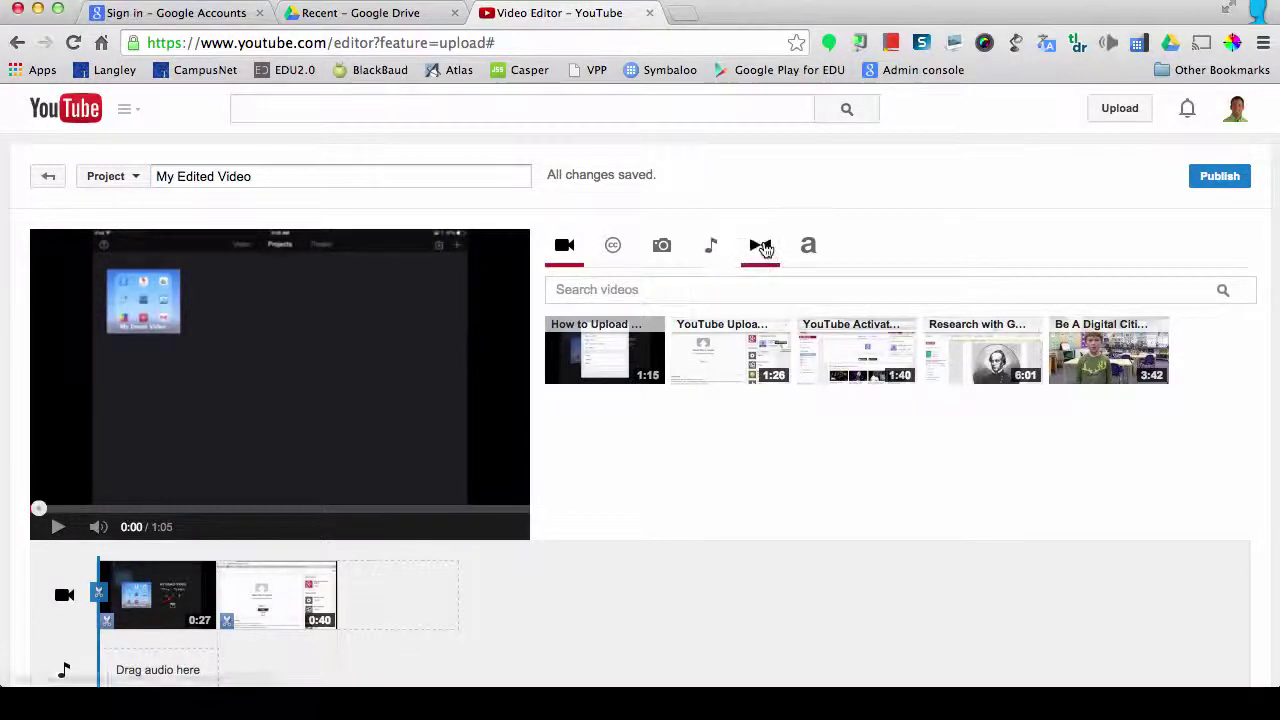
left_click(763, 249)
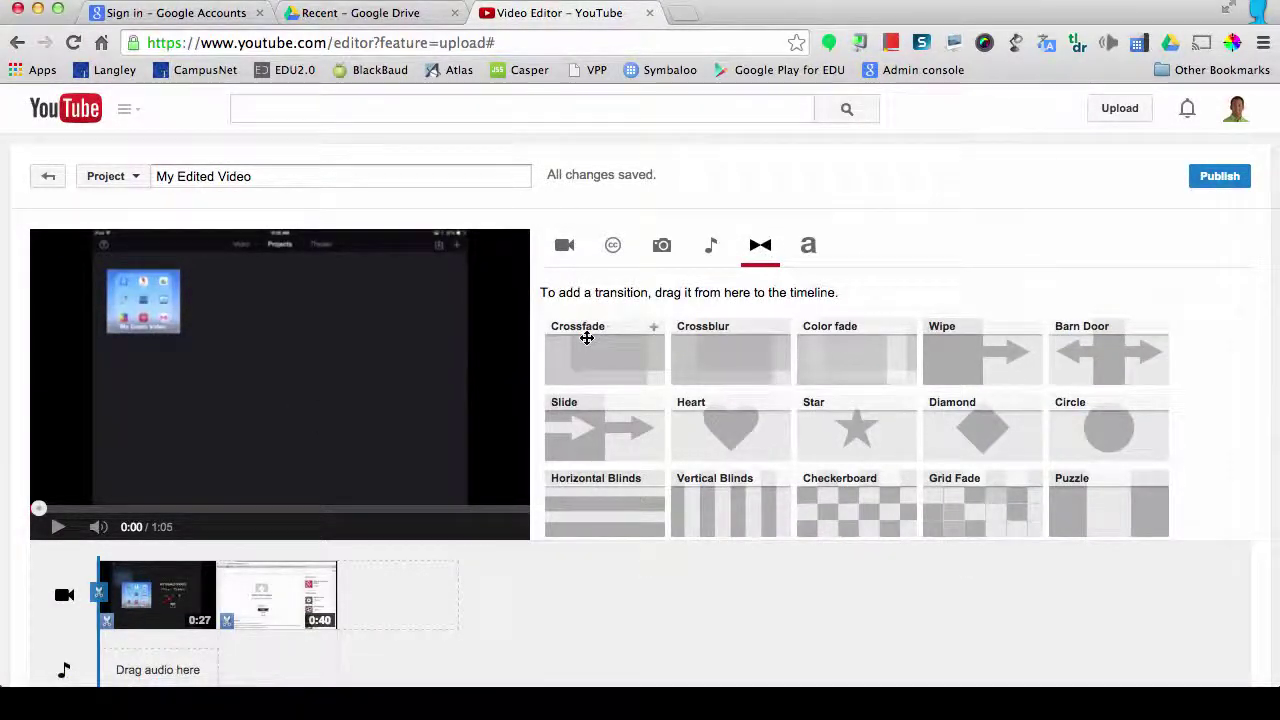
left_click_drag(587, 338, 235, 613)
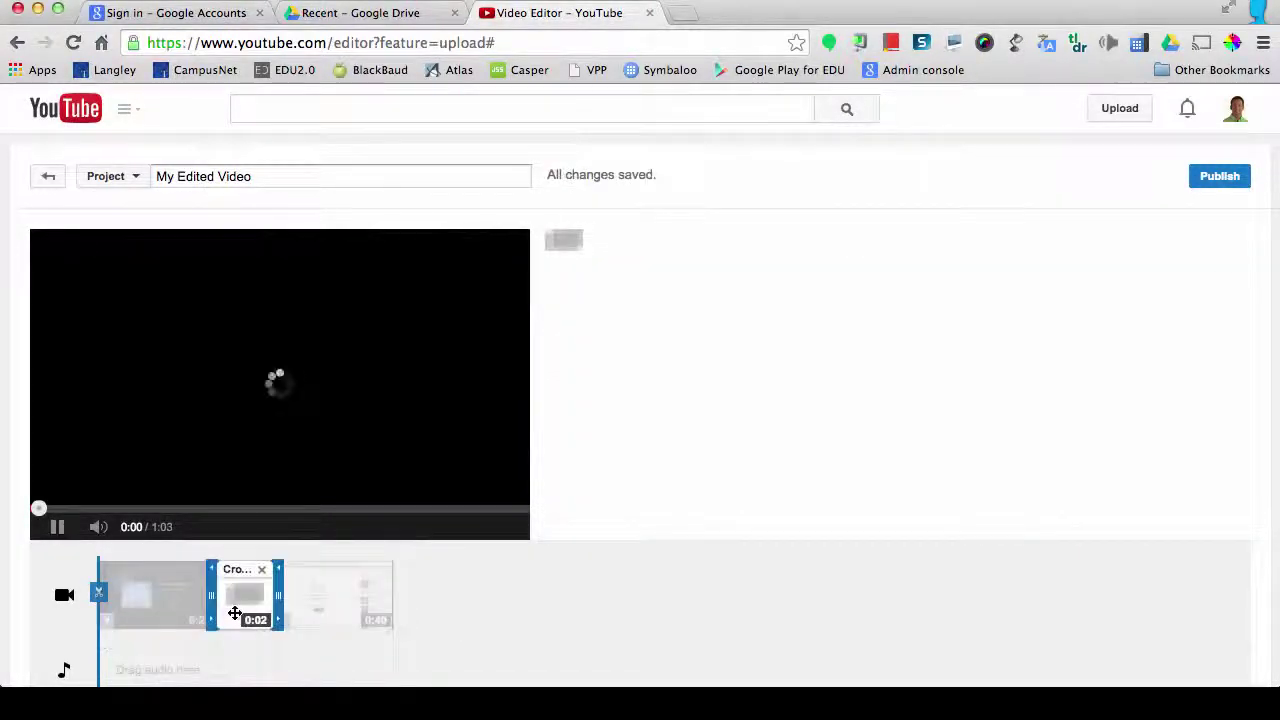
Preview the project and shorten the Crossfade to 0:01.
left_click(56, 527)
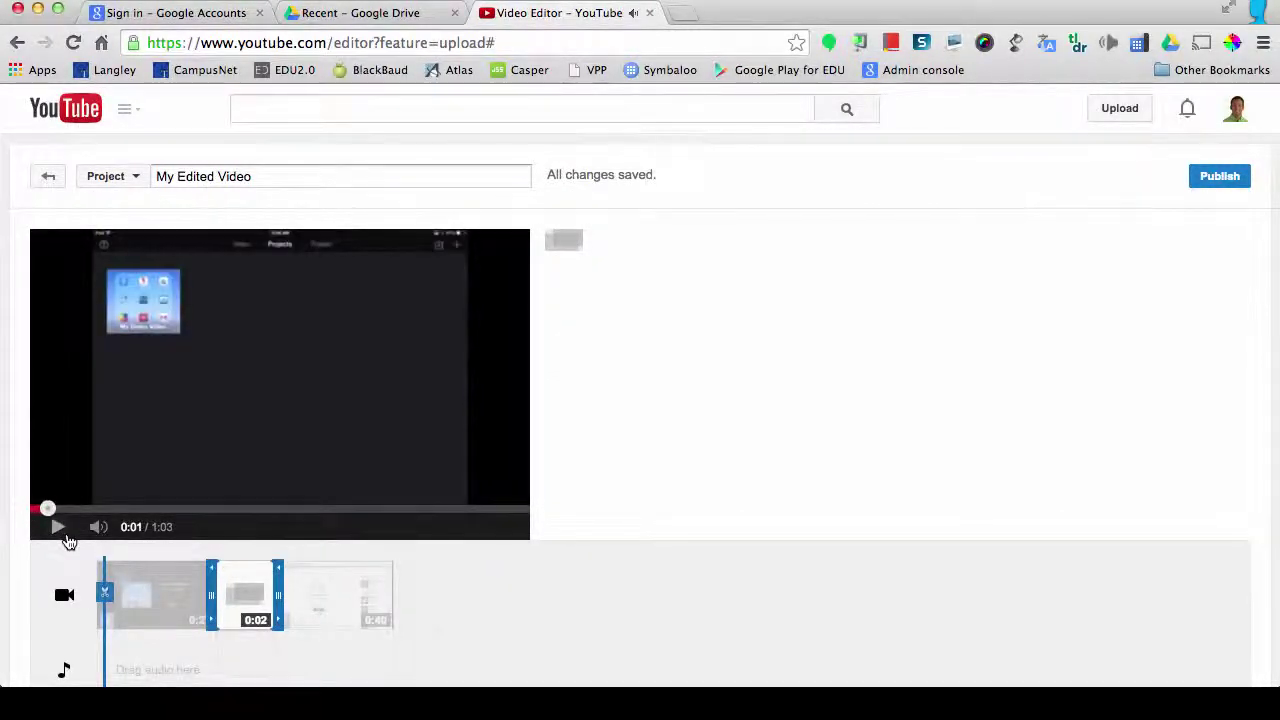
mouse_move(232, 592)
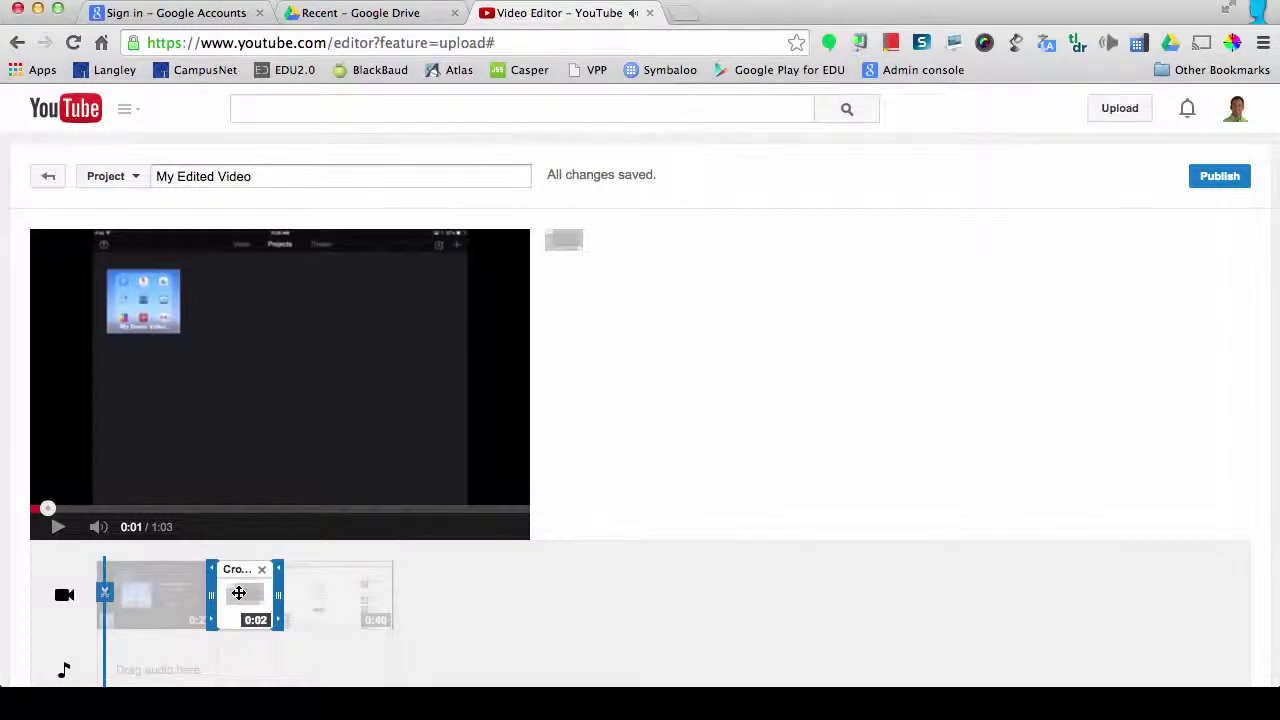
mouse_move(361, 581)
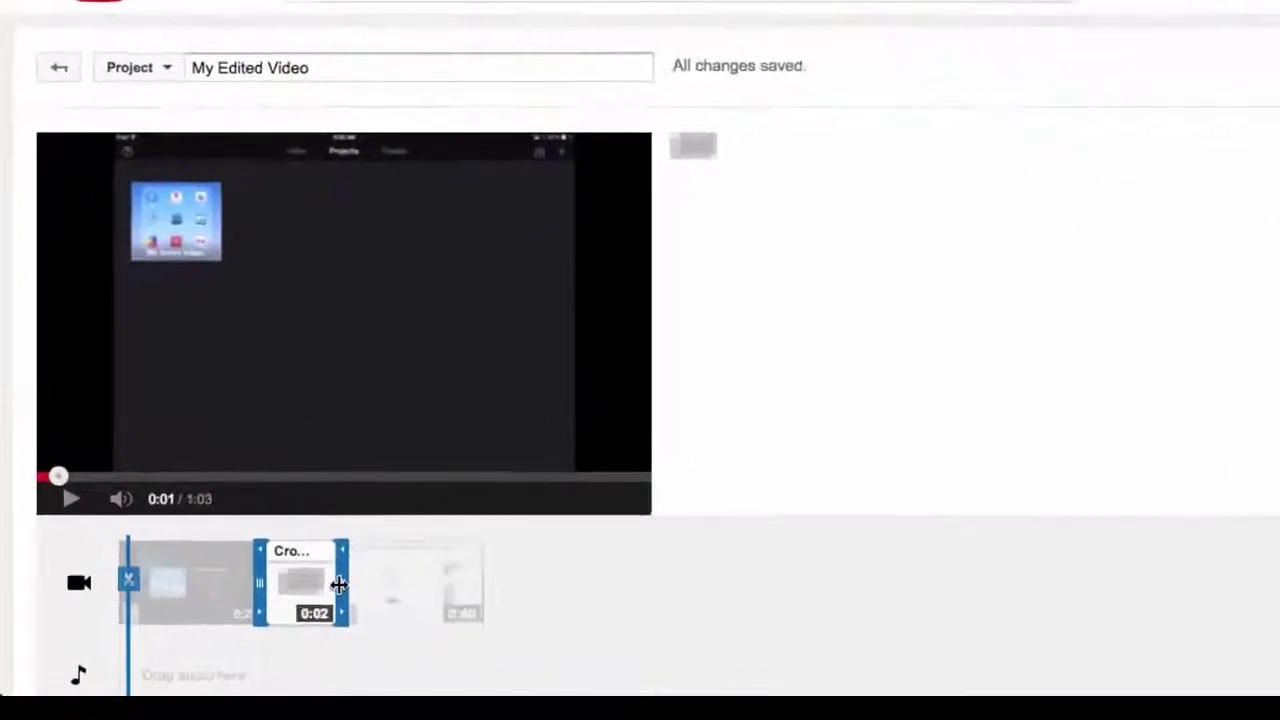
left_click_drag(344, 583, 309, 580)
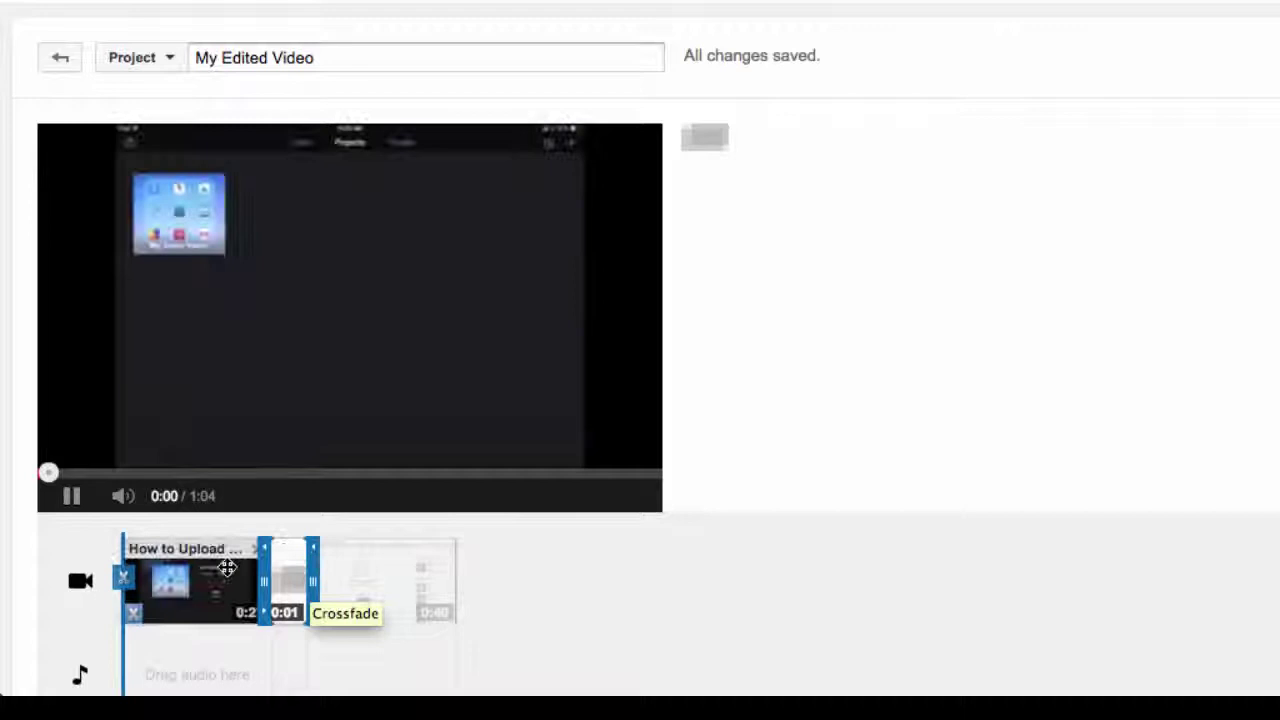
Review the first clip, then return to the whole project's title styles.
left_click(73, 497)
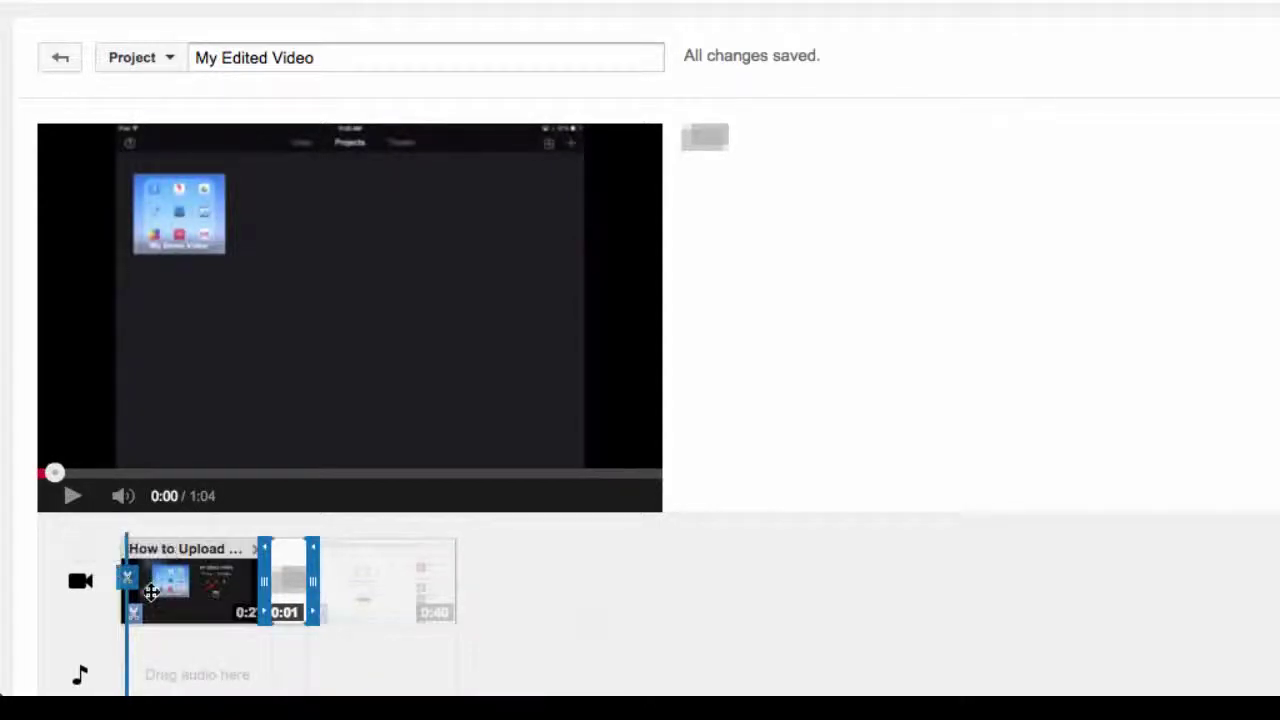
left_click(150, 592)
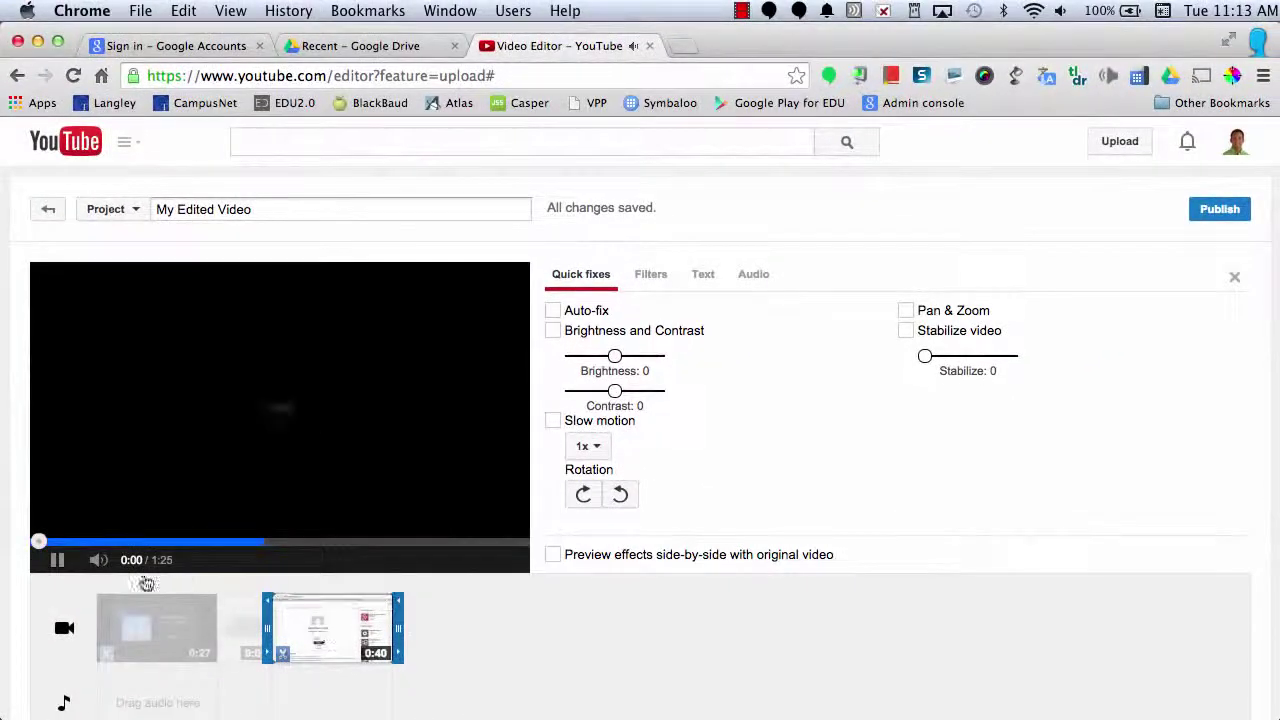
left_click(58, 560)
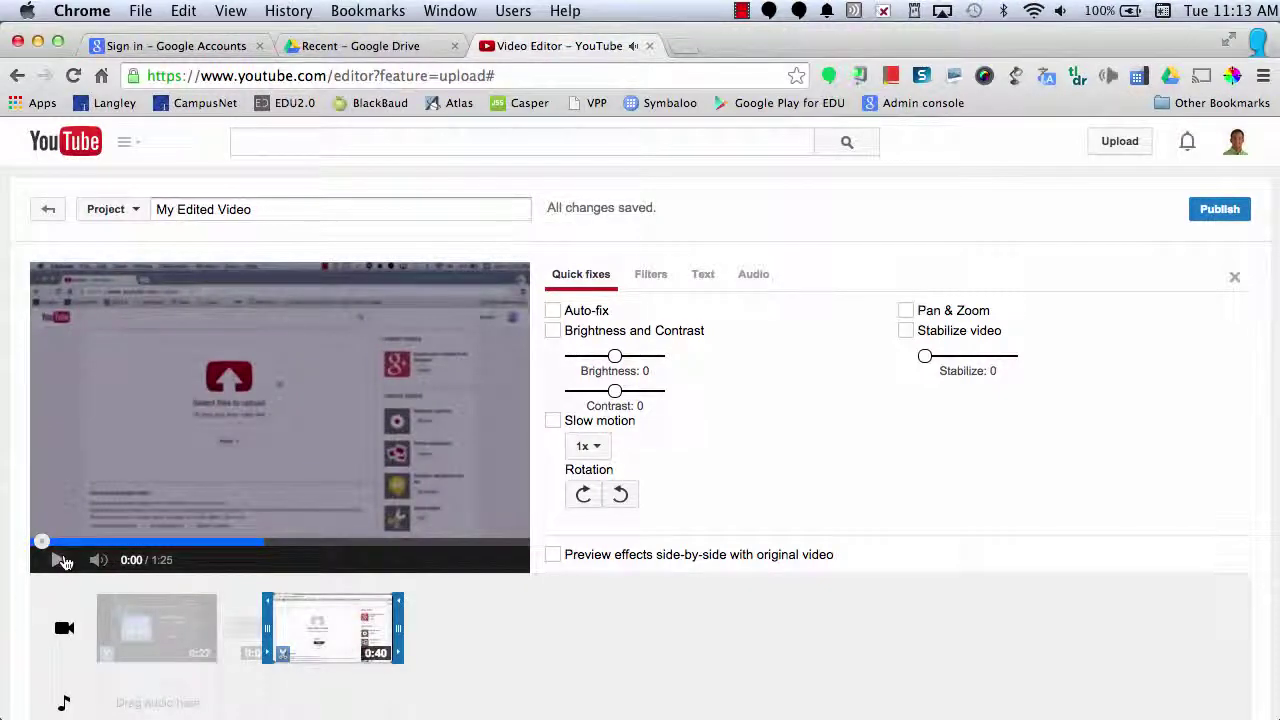
left_click(449, 609)
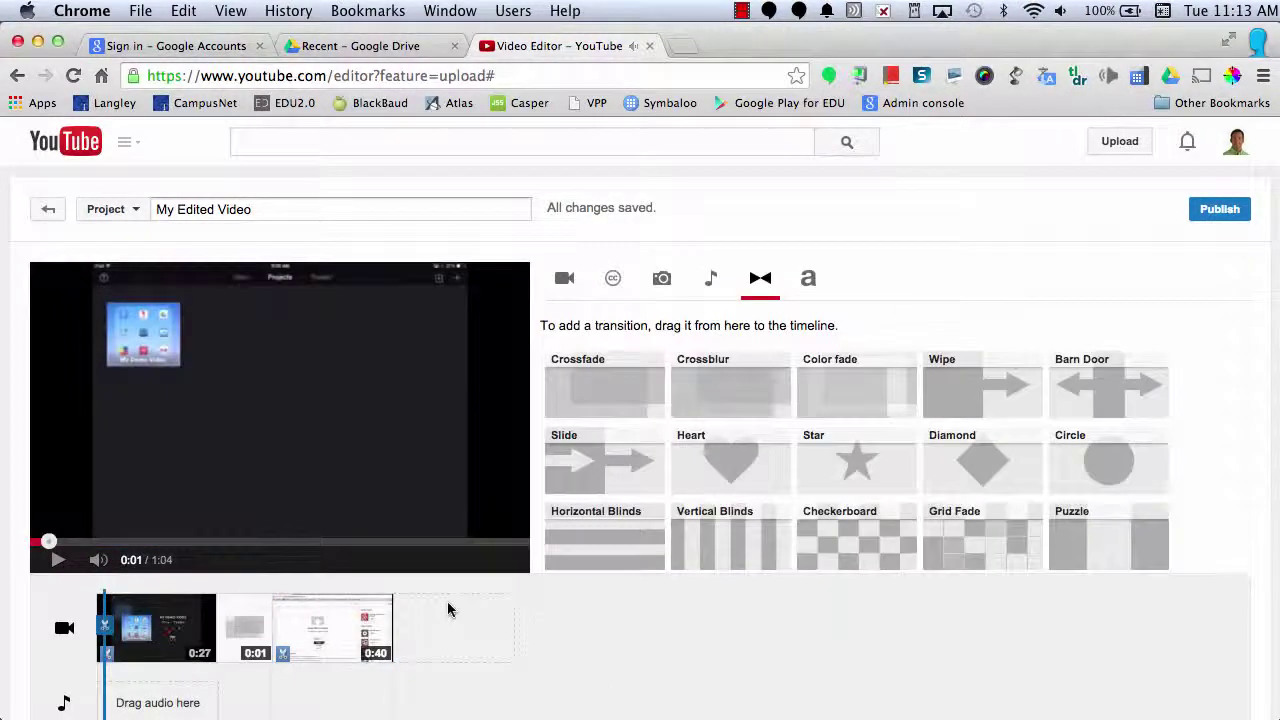
left_click(813, 277)
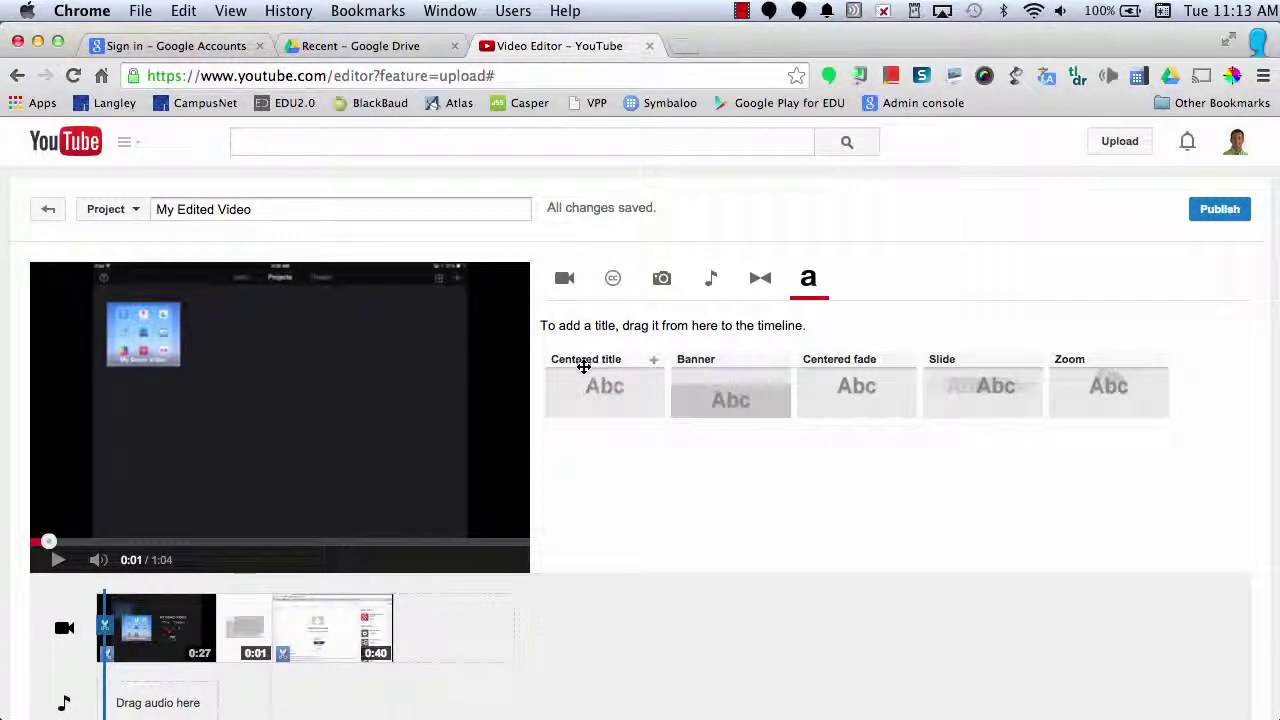
Place a Centered title at the project start reading 'Video Project Title'.
left_click_drag(583, 367, 103, 634)
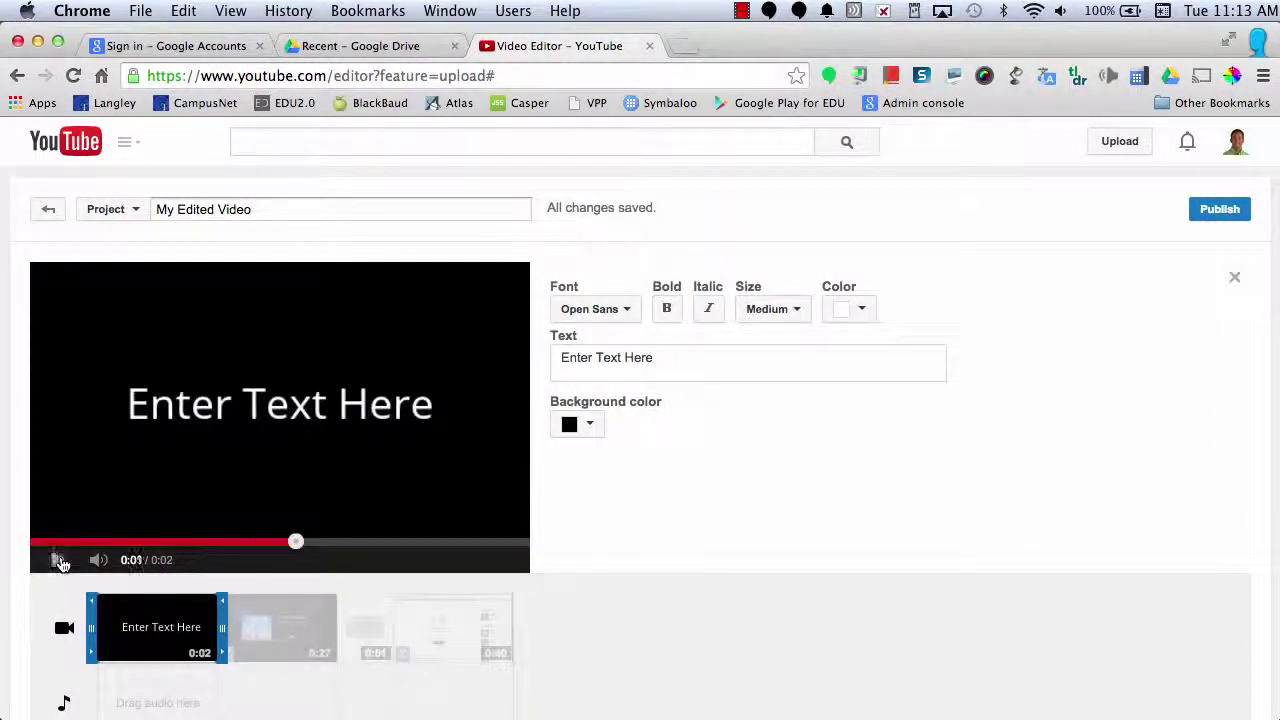
left_click(597, 360)
left_click_drag(604, 366, 552, 362)
key("BackSpace")
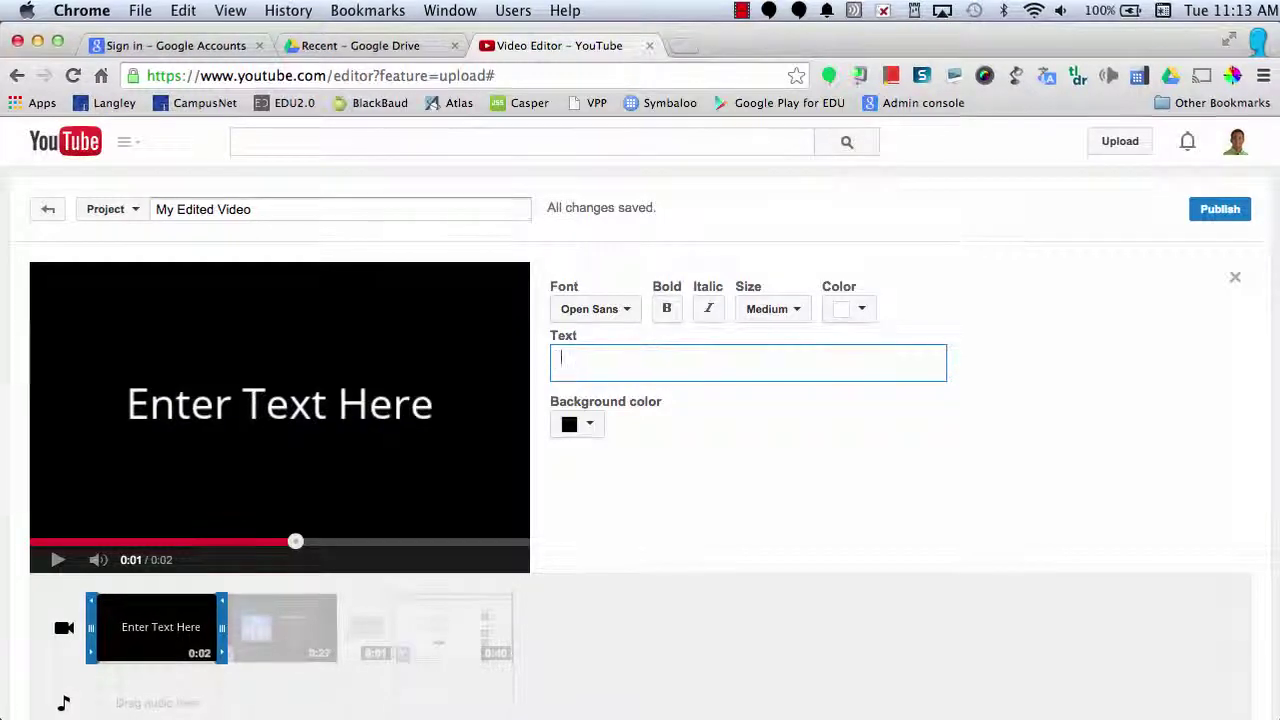
type("Video Proje")
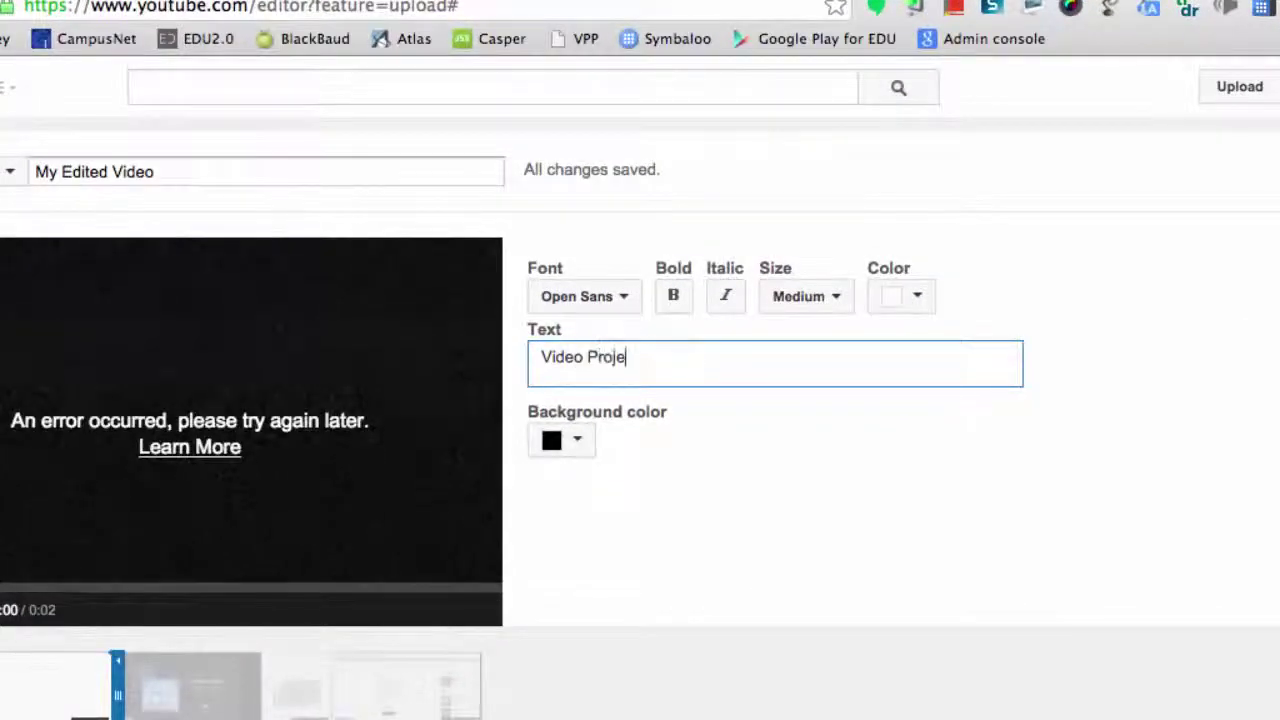
type("ct Title")
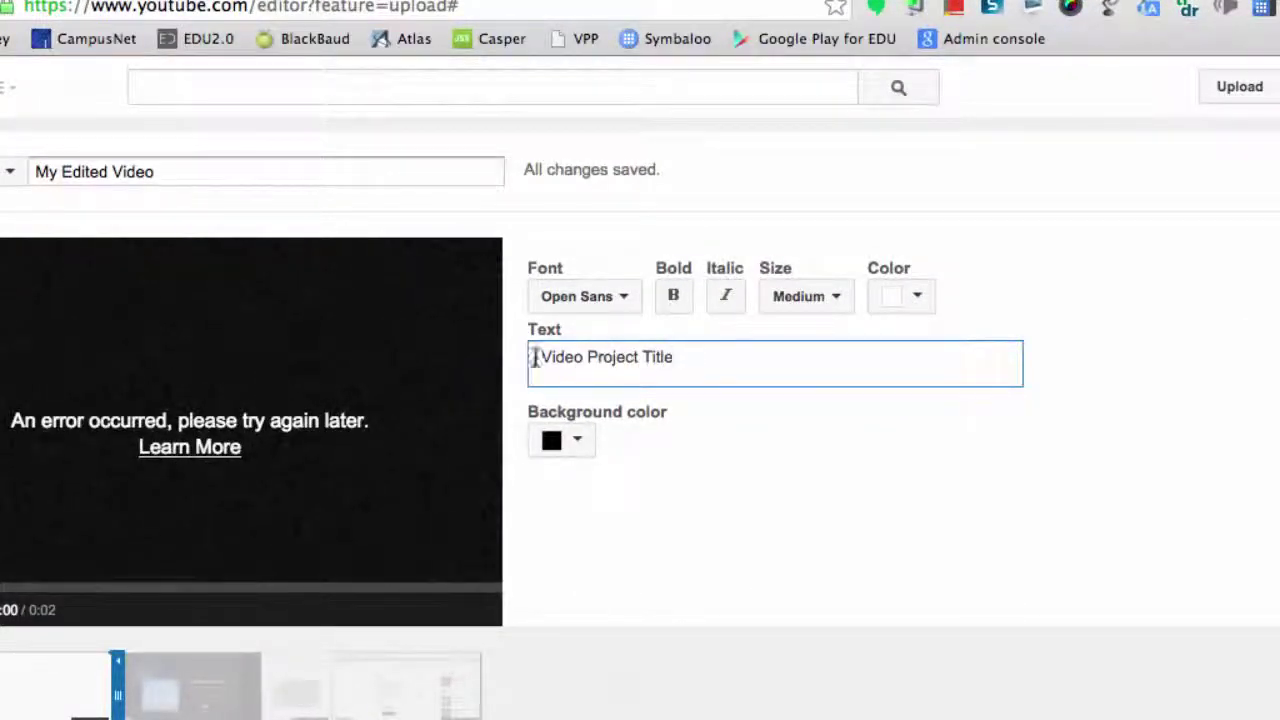
Give the title card a white background and black text.
left_click(614, 296)
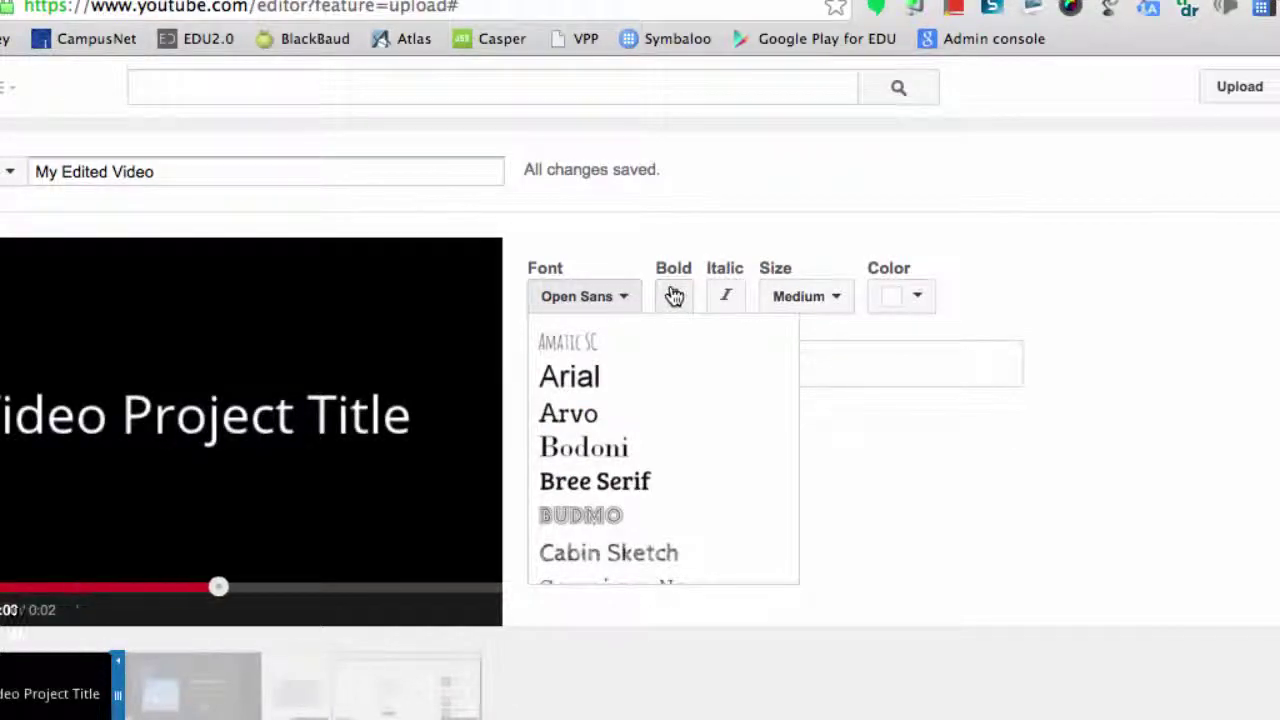
left_click(690, 259)
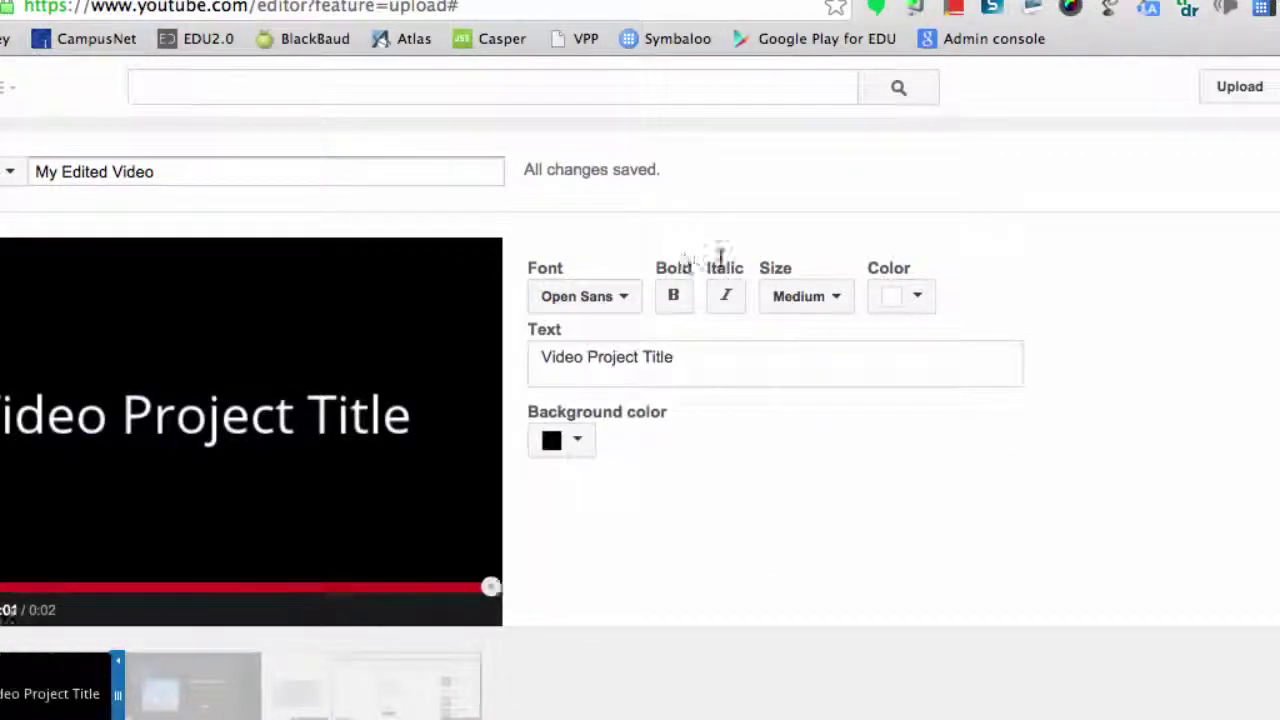
left_click(822, 297)
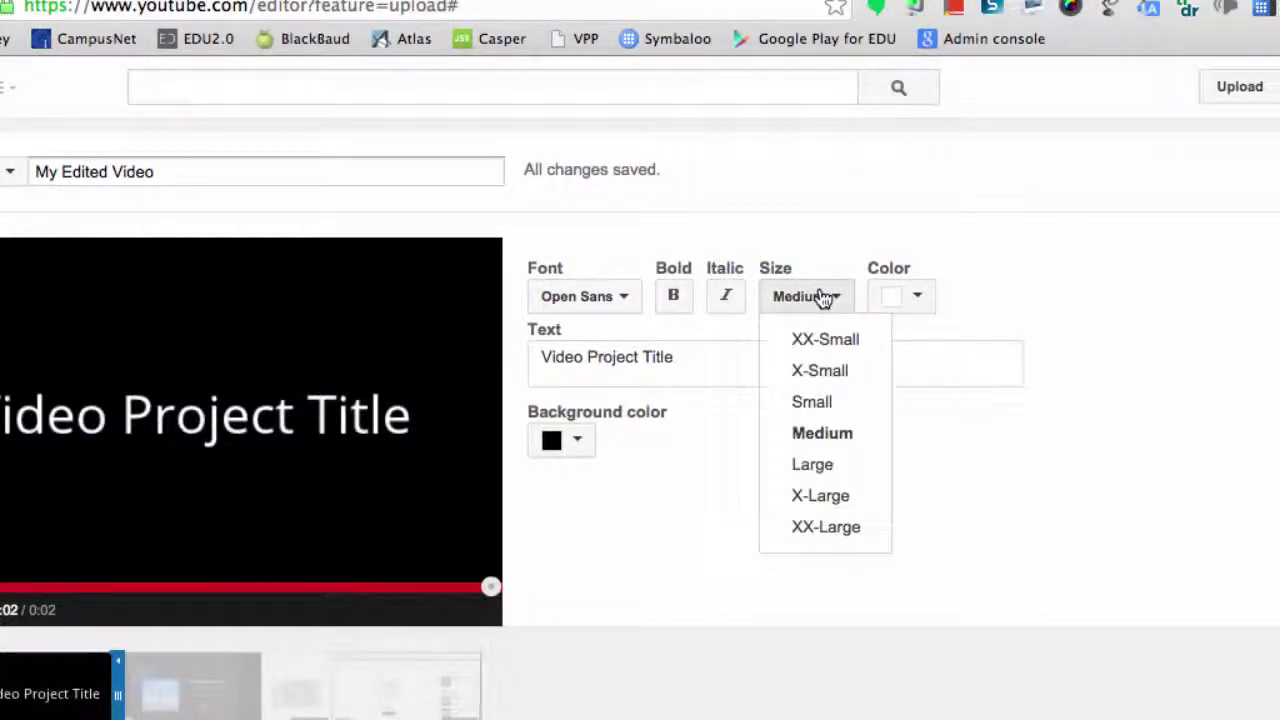
left_click(918, 299)
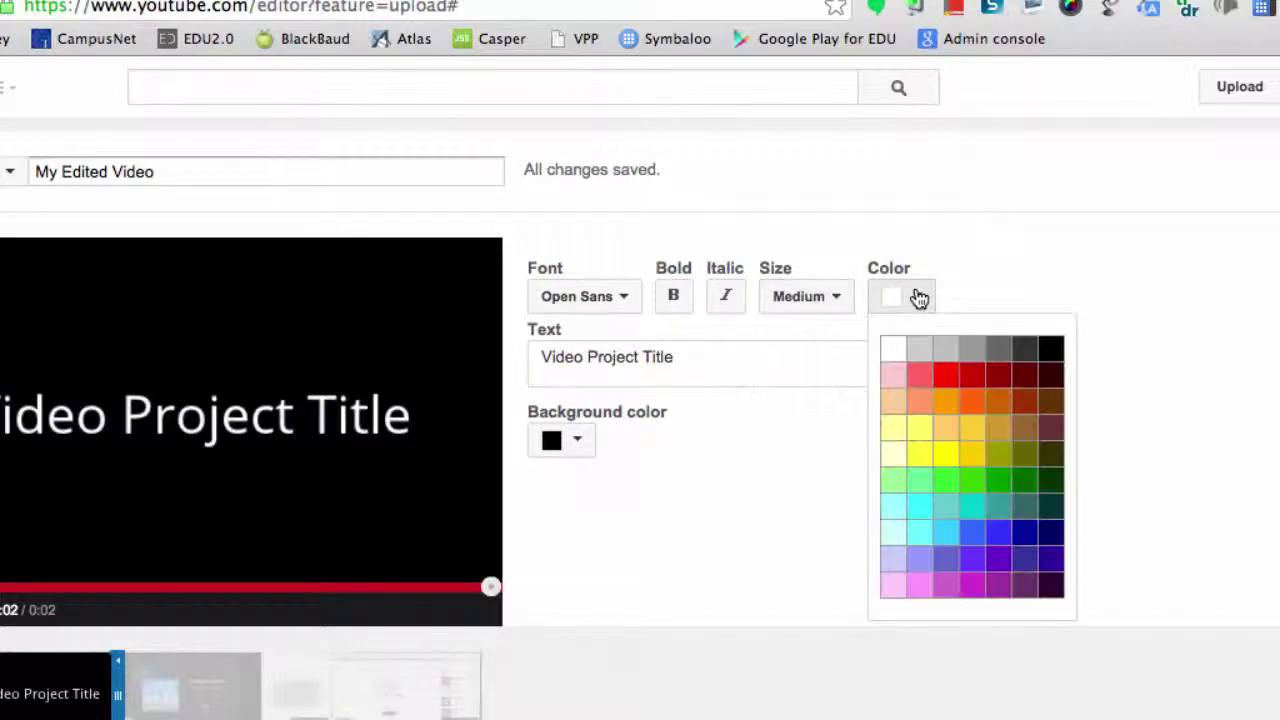
left_click(577, 443)
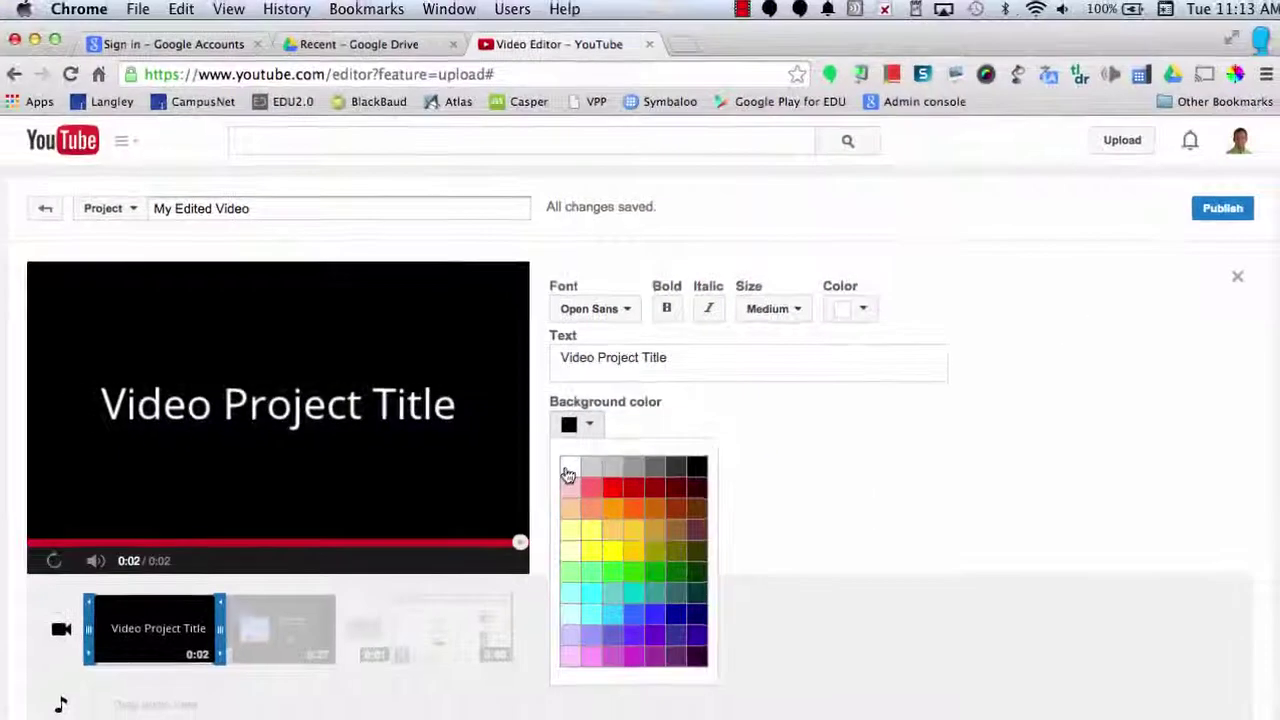
left_click(553, 492)
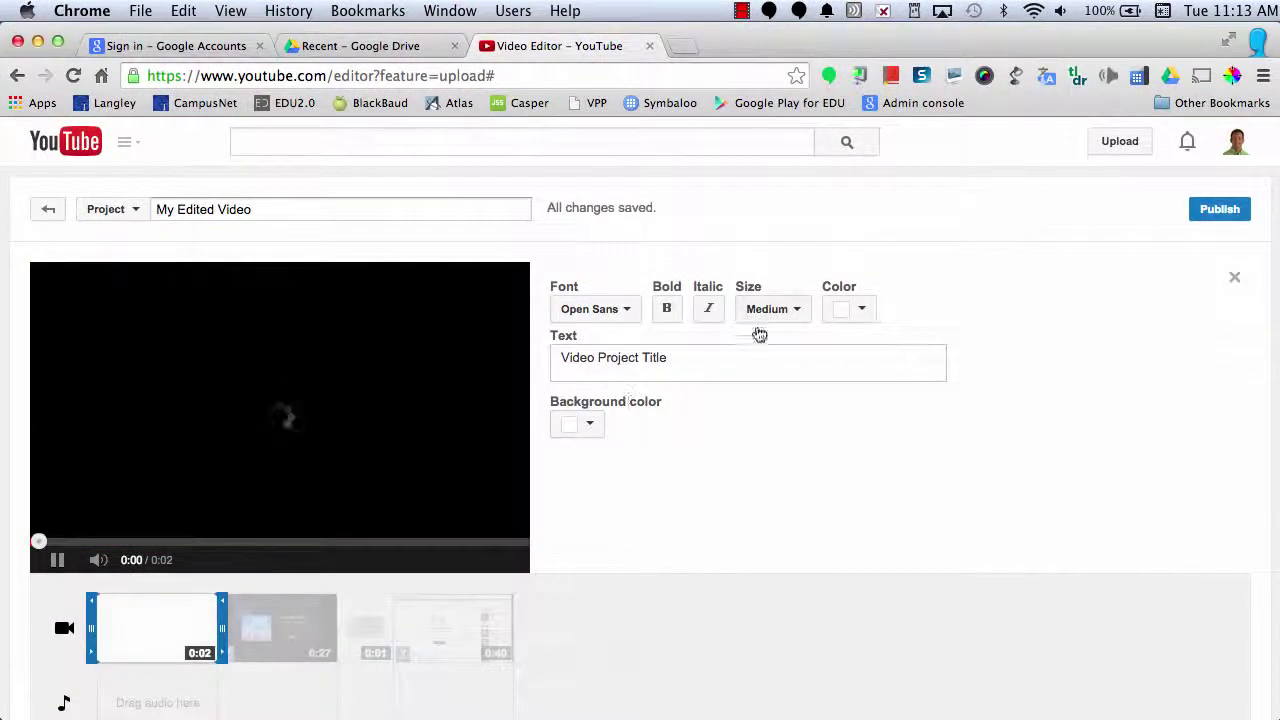
left_click(852, 309)
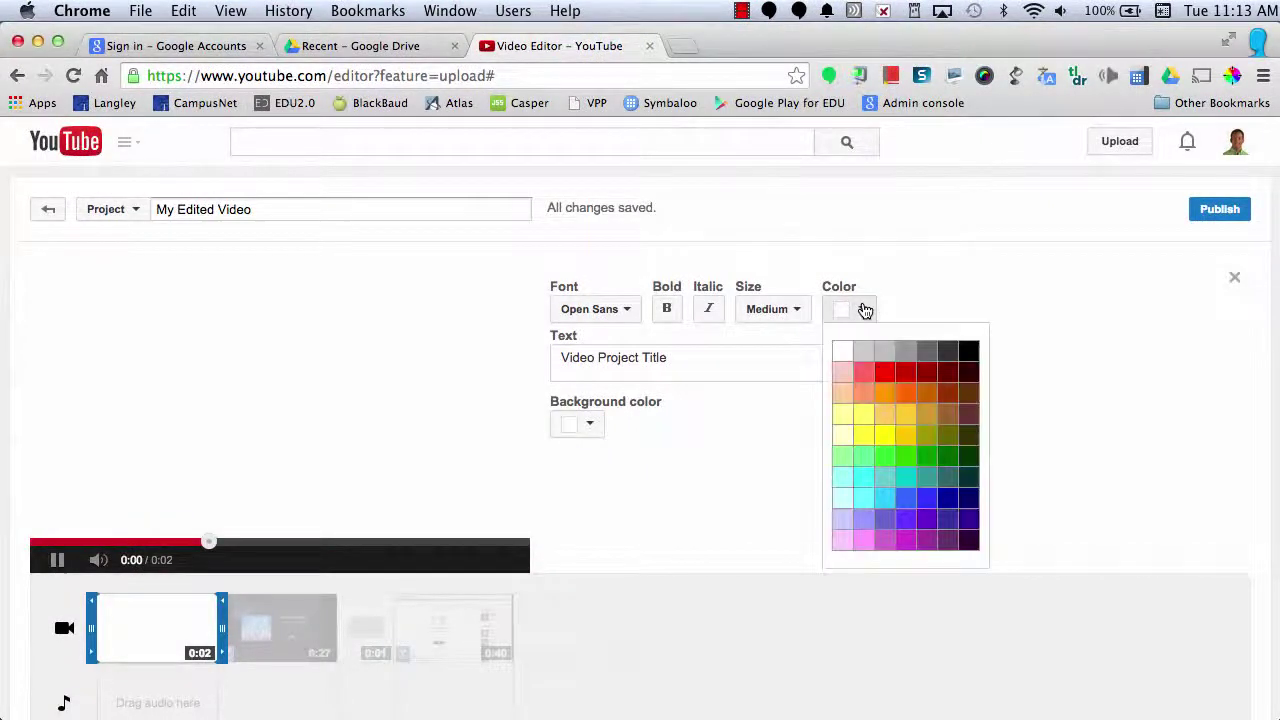
left_click(970, 352)
left_click(7, 544)
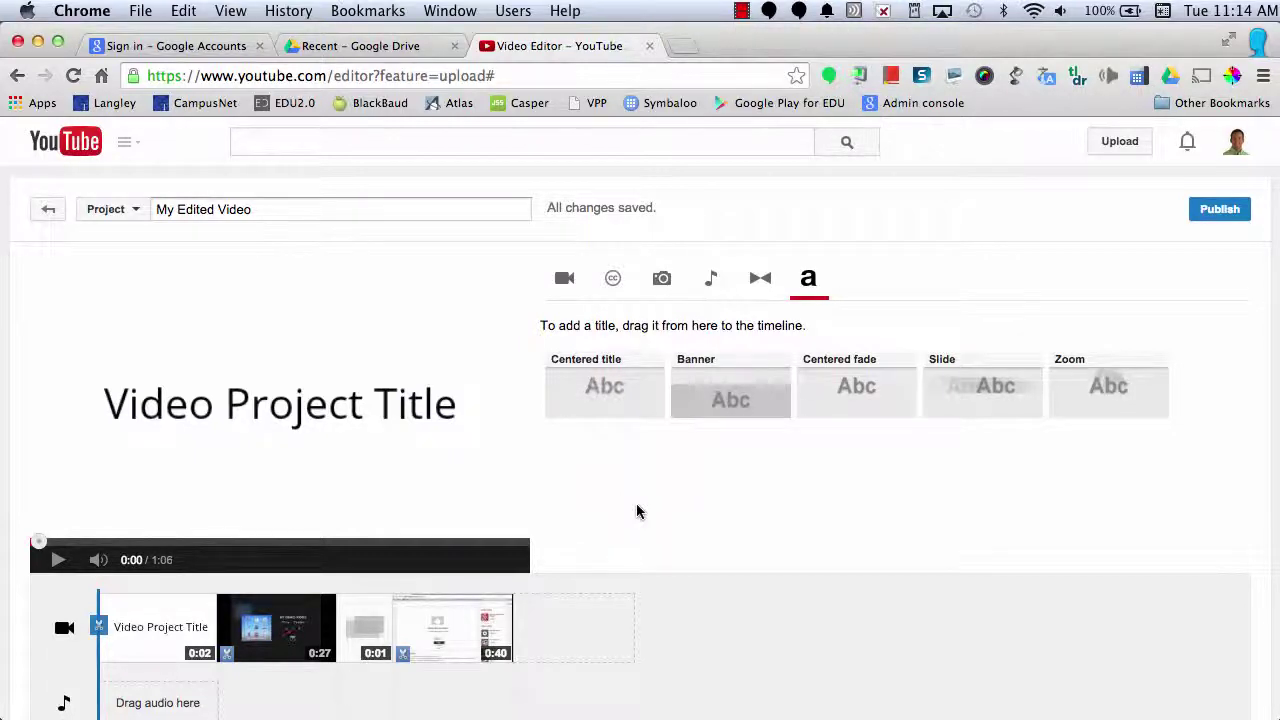
Preview The Creek in the audio library and drop it onto the timeline's audio track.
left_click(712, 285)
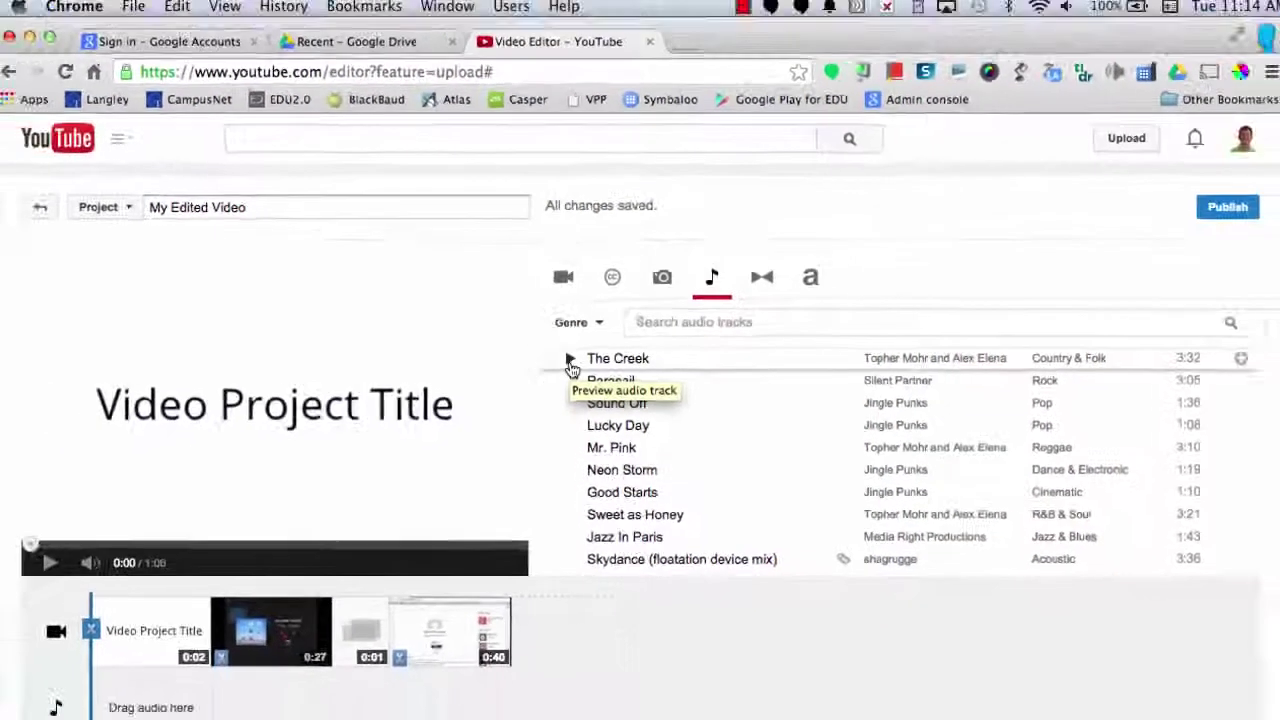
left_click(570, 360)
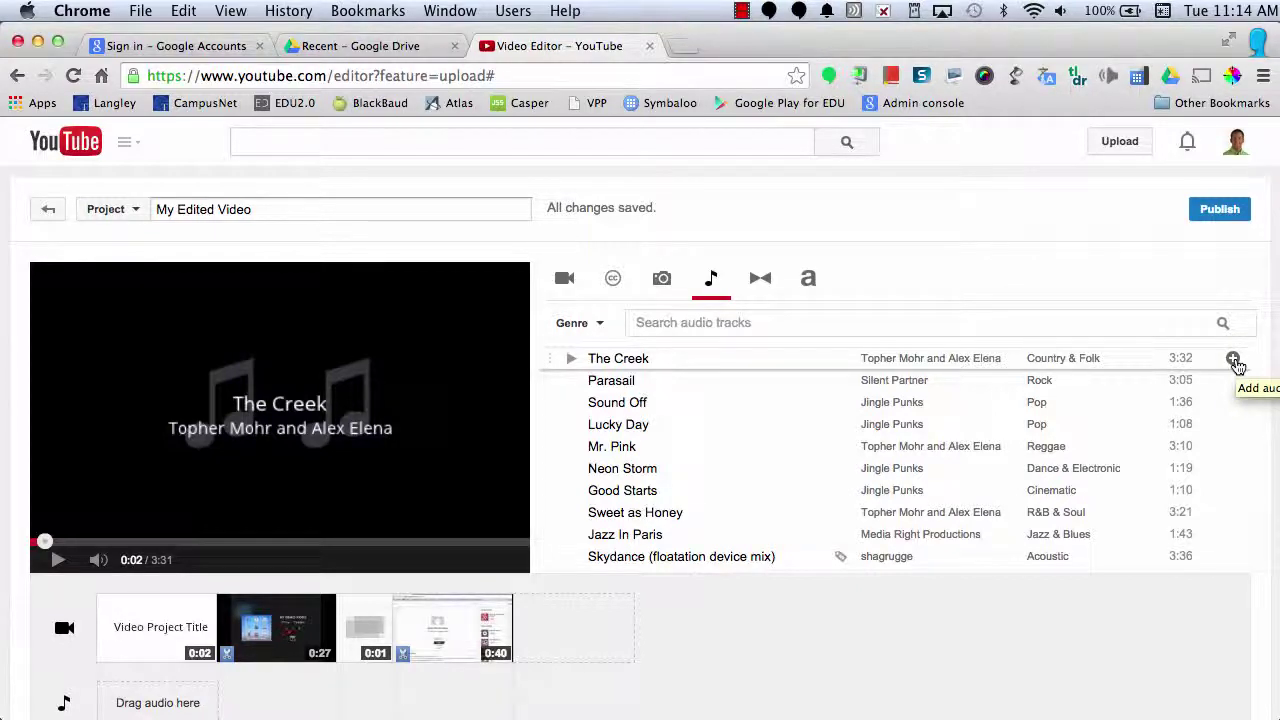
scroll(1234, 375, "down", 2)
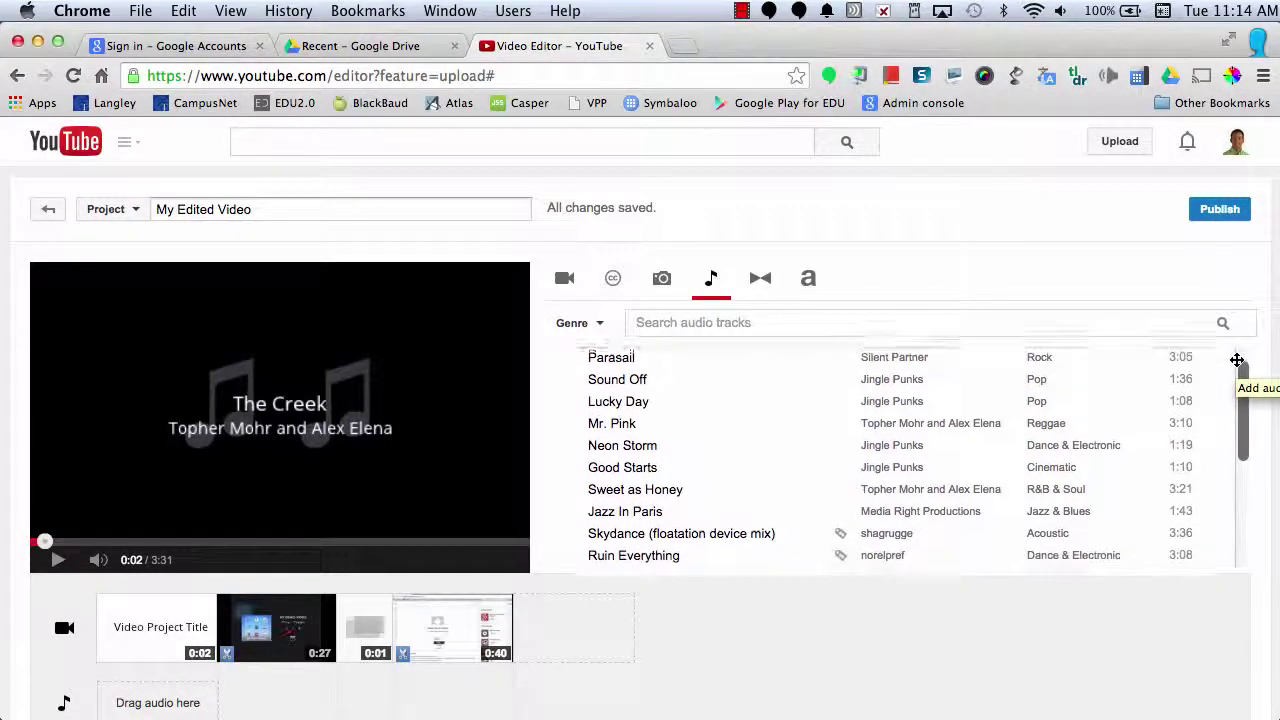
scroll(1140, 400, "up", 2)
left_click_drag(818, 360, 176, 703)
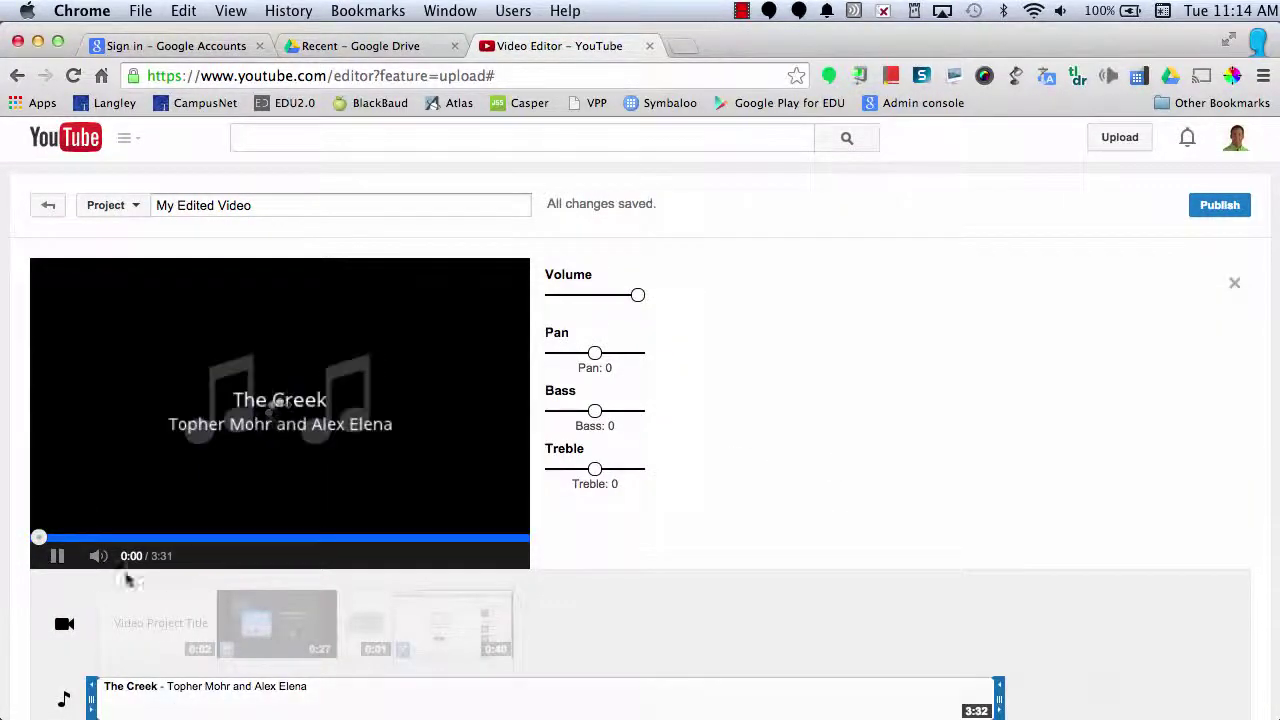
Trim The Creek audio clip to about 0:02 beneath the opening title.
left_click(57, 556)
left_click_drag(993, 697, 221, 700)
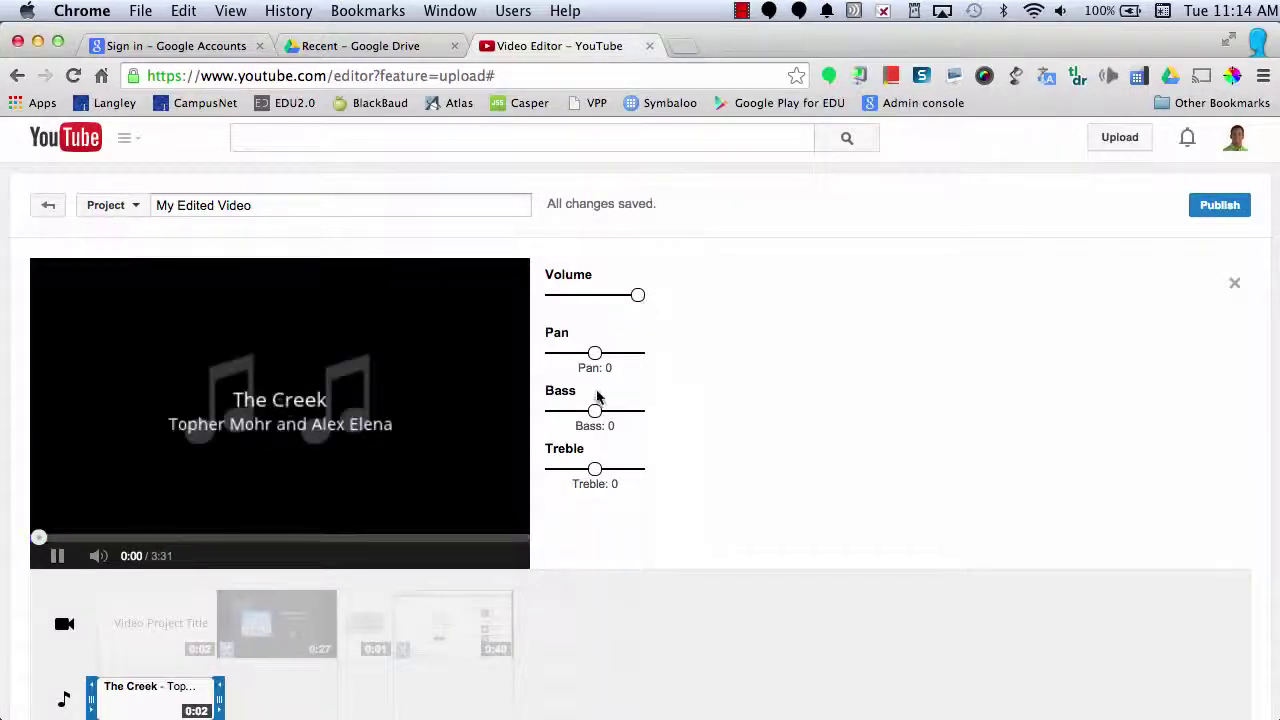
left_click(55, 557)
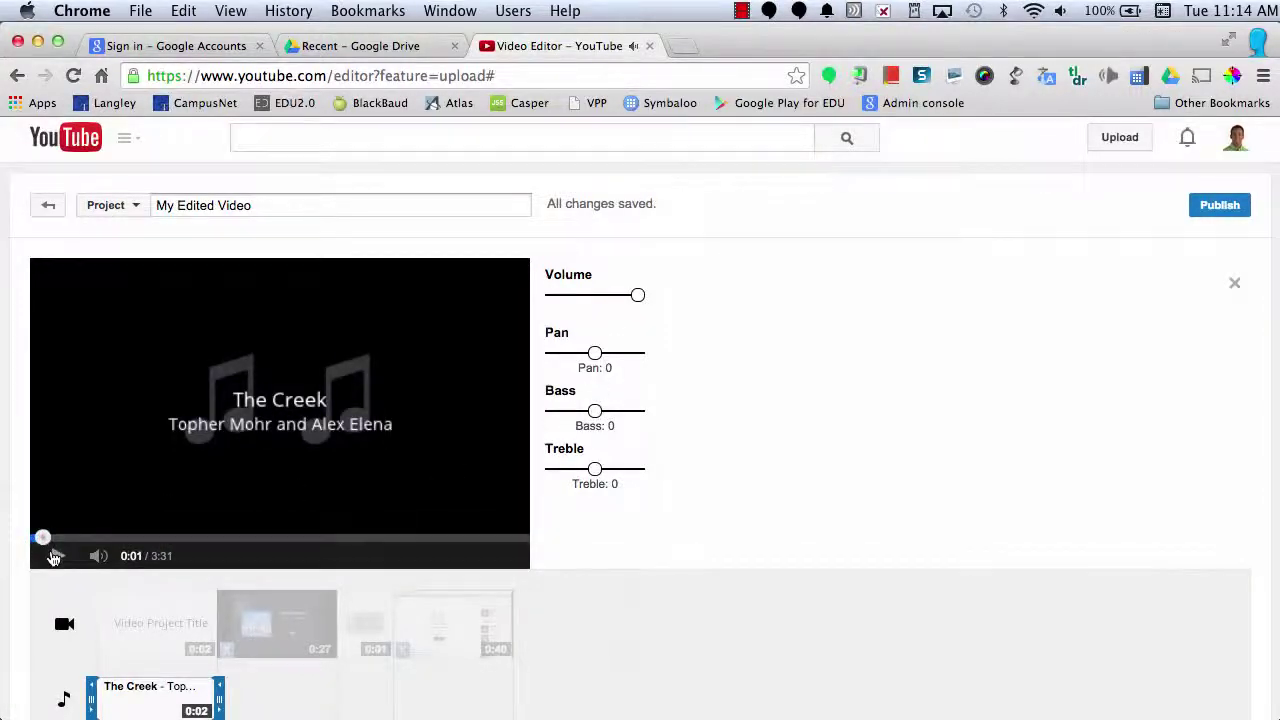
left_click(65, 695)
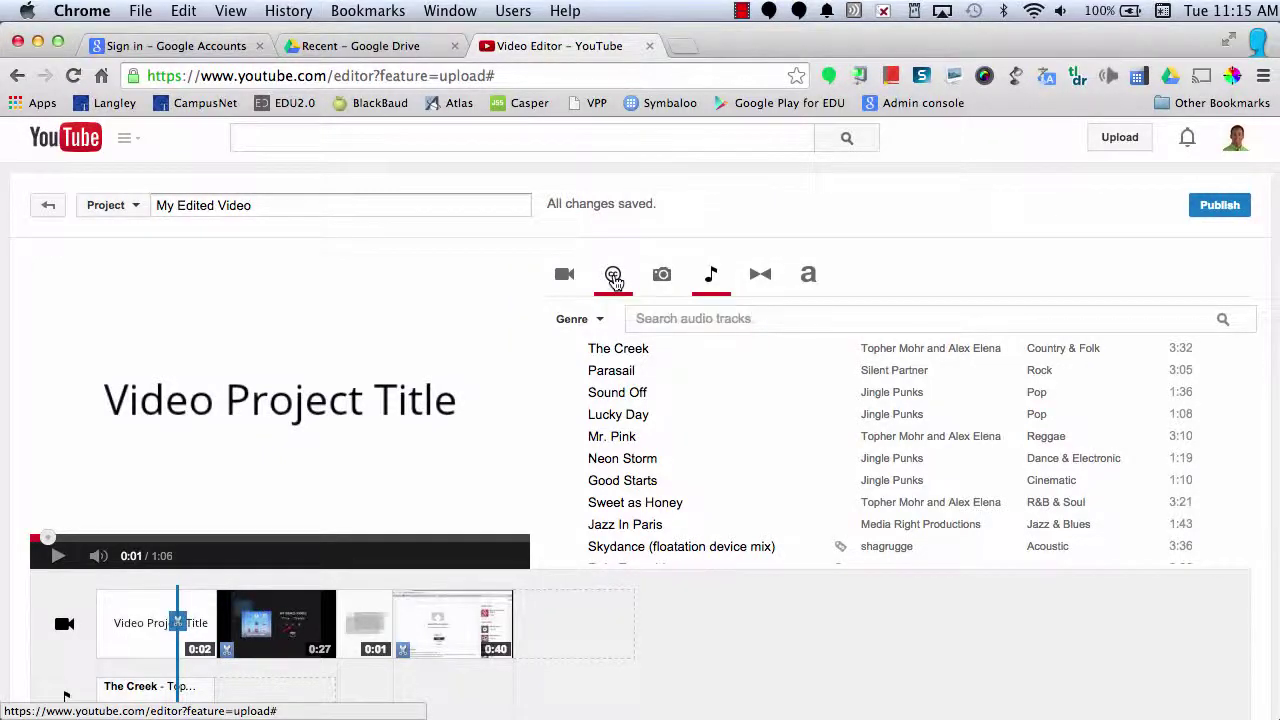
Search Creative Commons for 'news' and append the 3:59 'Good News, Bad News' clip.
left_click(613, 277)
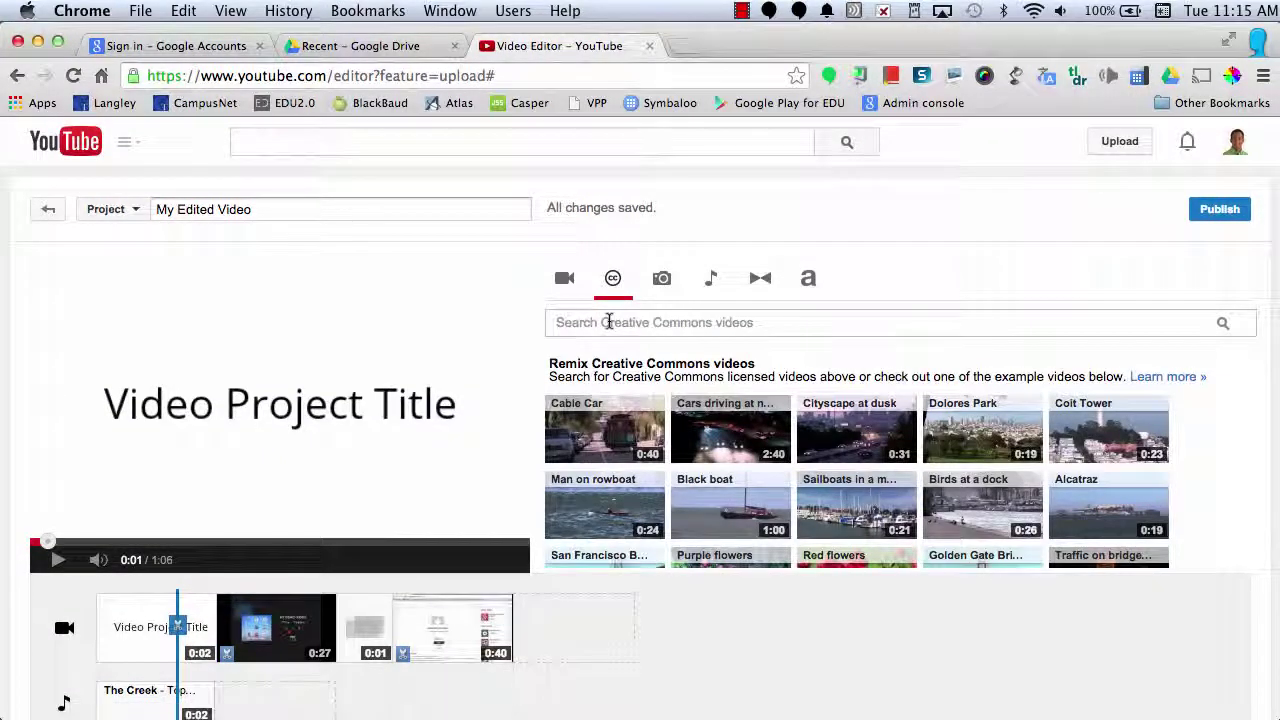
left_click(609, 322)
type("news")
key("Return")
scroll(1129, 400, "down", 5)
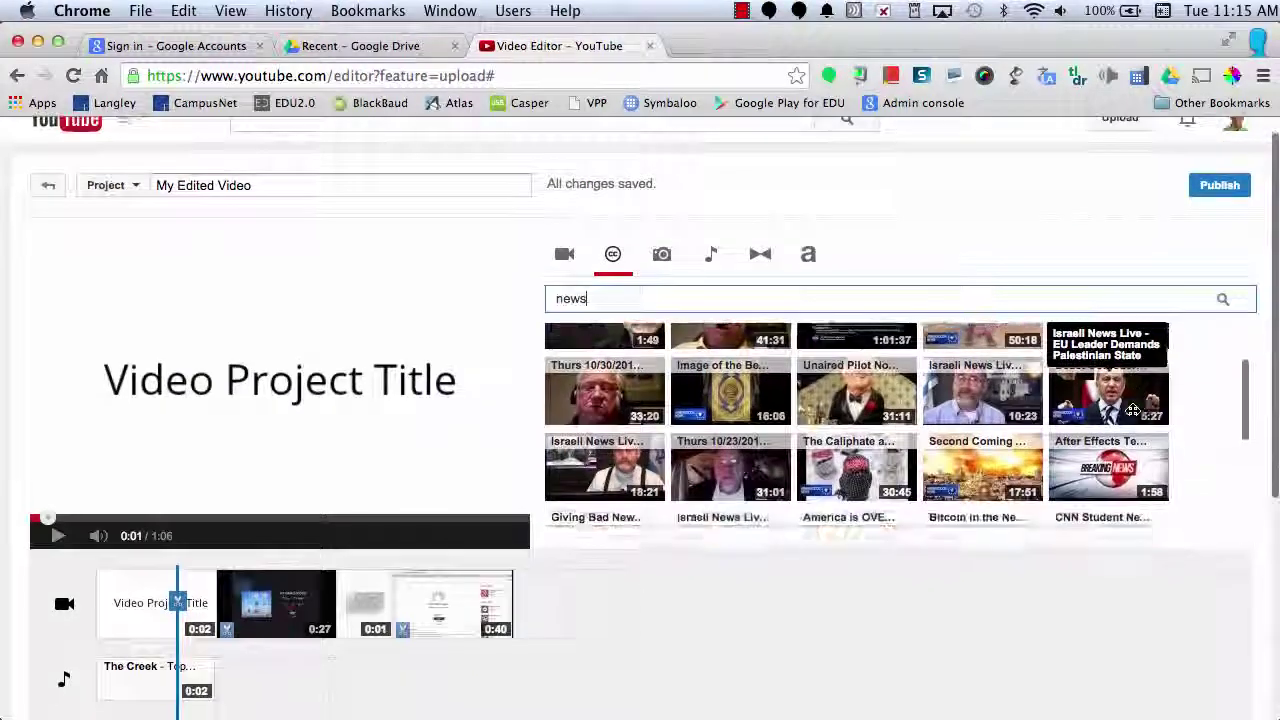
scroll(1133, 410, "down", 5)
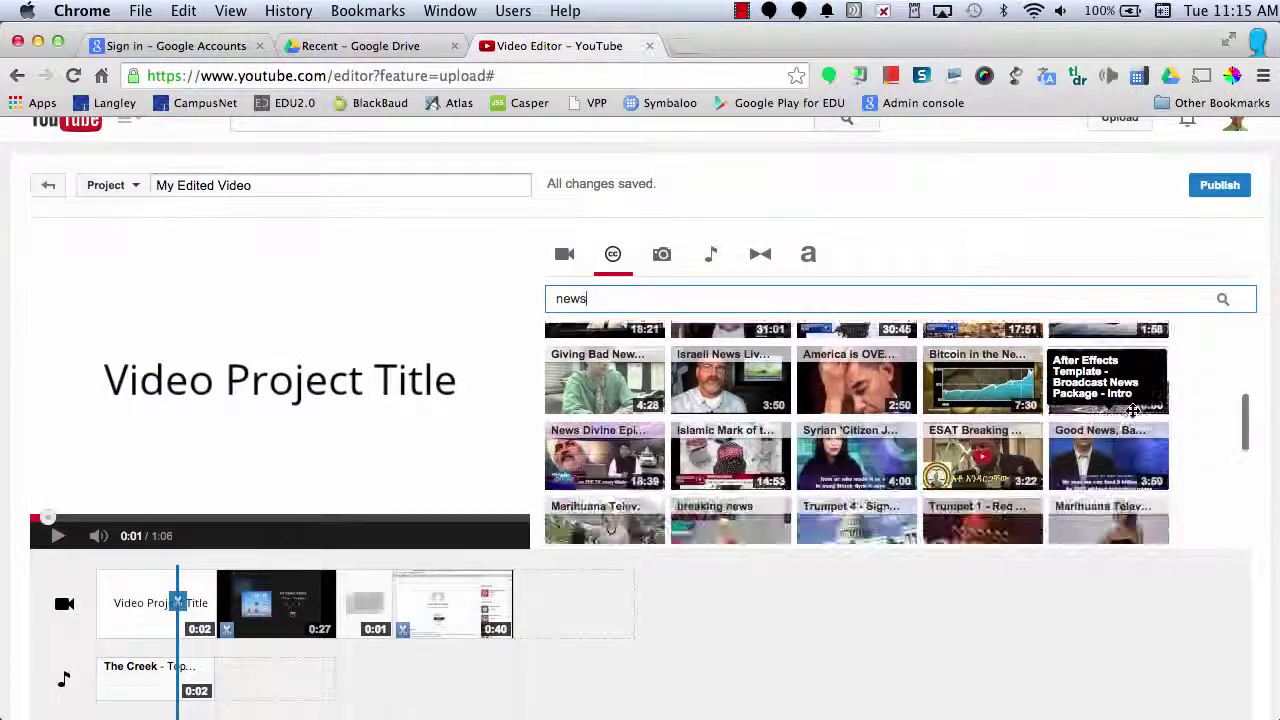
scroll(1133, 410, "down", 1)
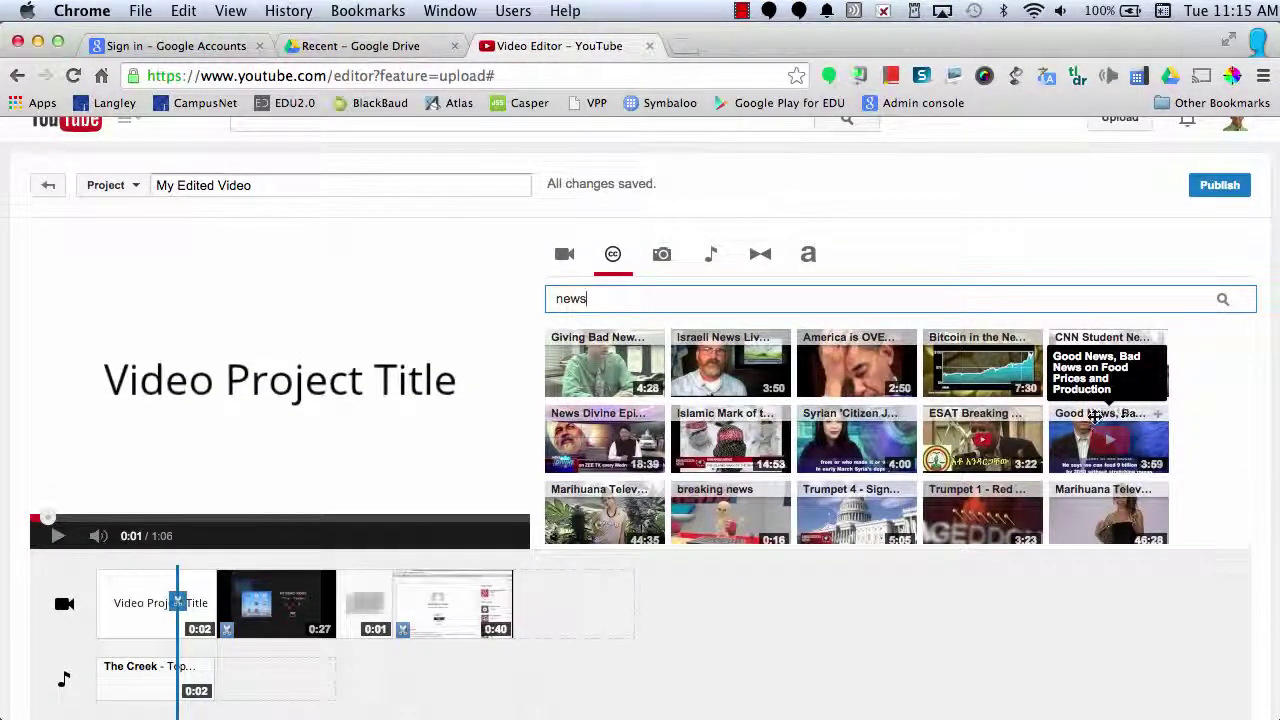
left_click_drag(1096, 418, 577, 604)
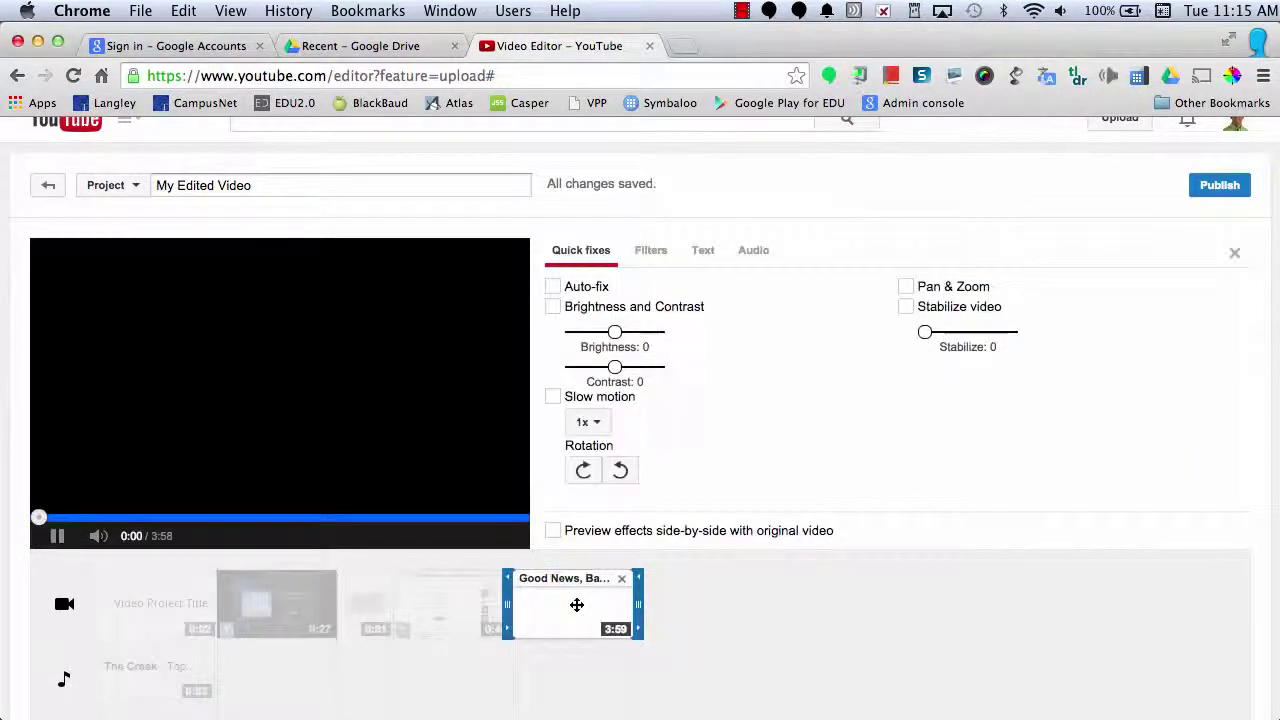
left_click(56, 538)
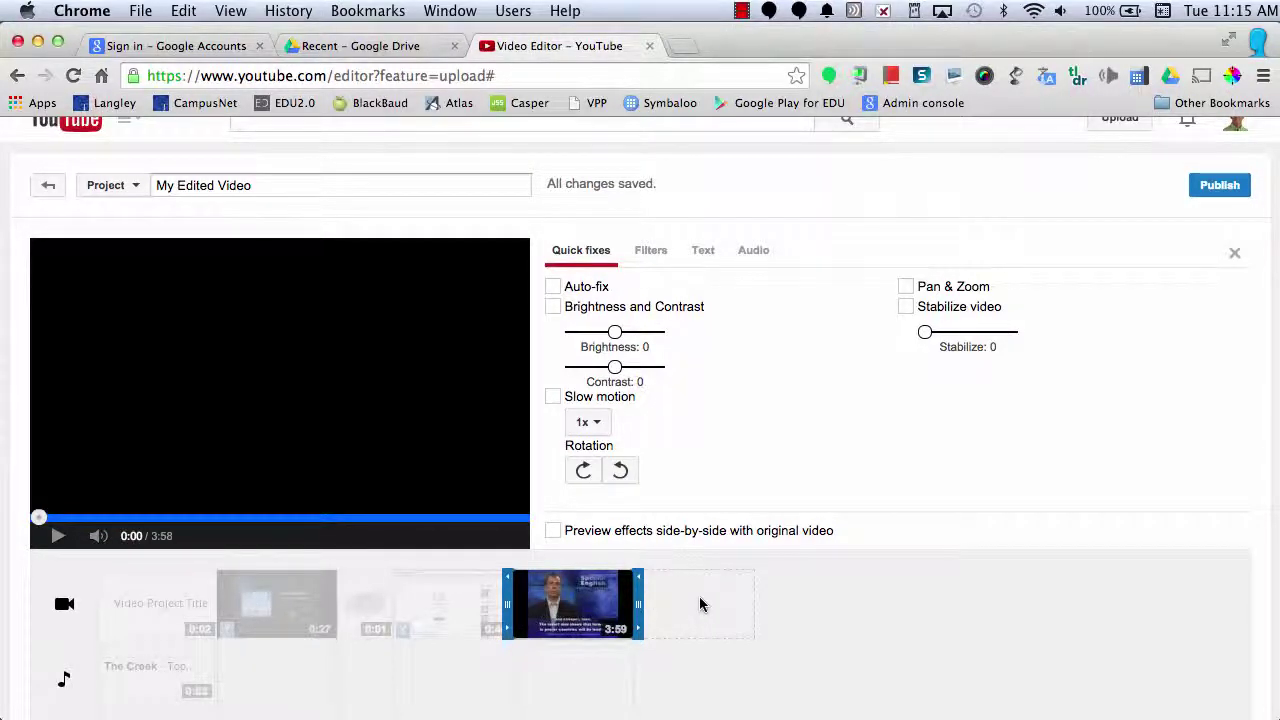
On the How to Upload clip, try Stabilize and Slow motion, leaving stabilization off and speed at 1x.
left_click(277, 604)
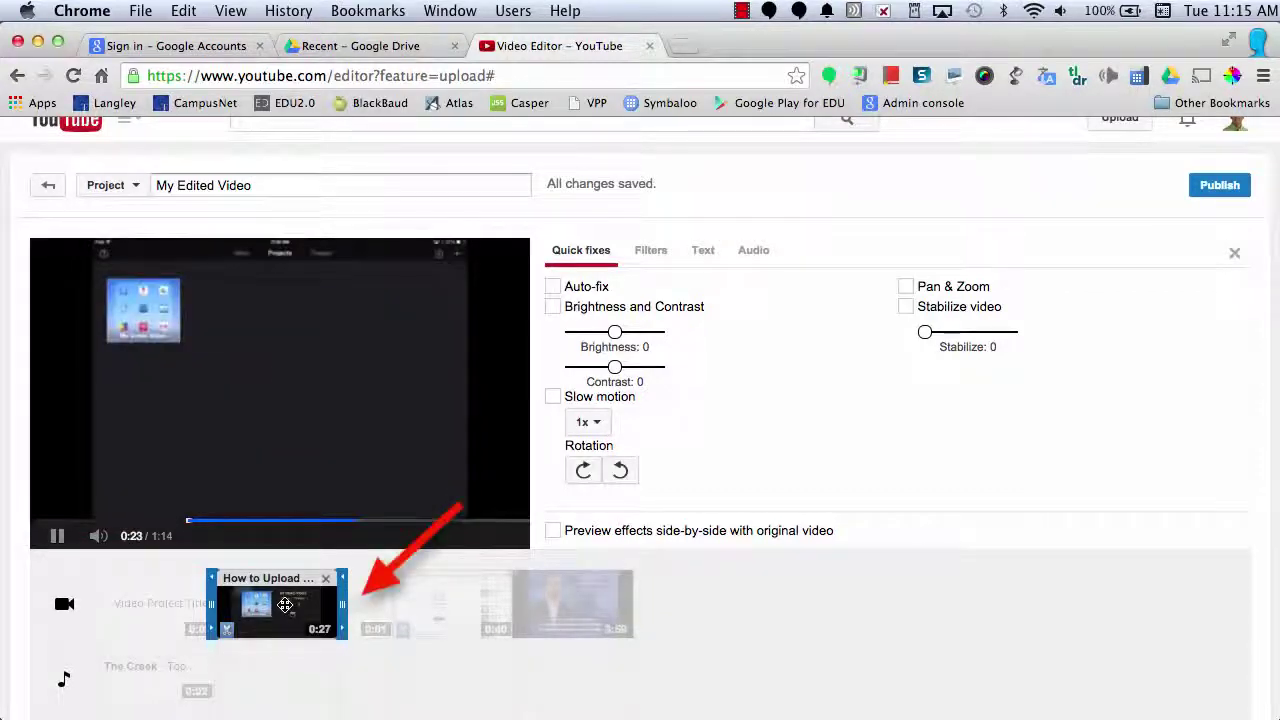
left_click(57, 536)
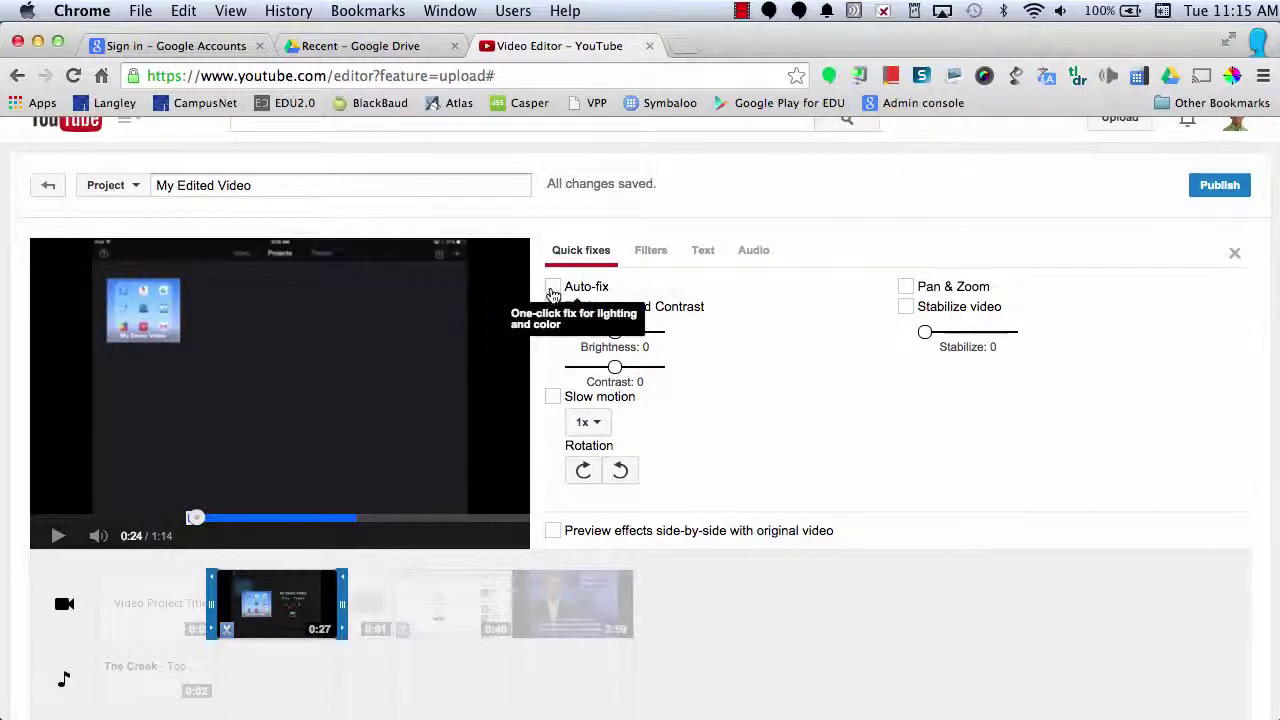
left_click(906, 306)
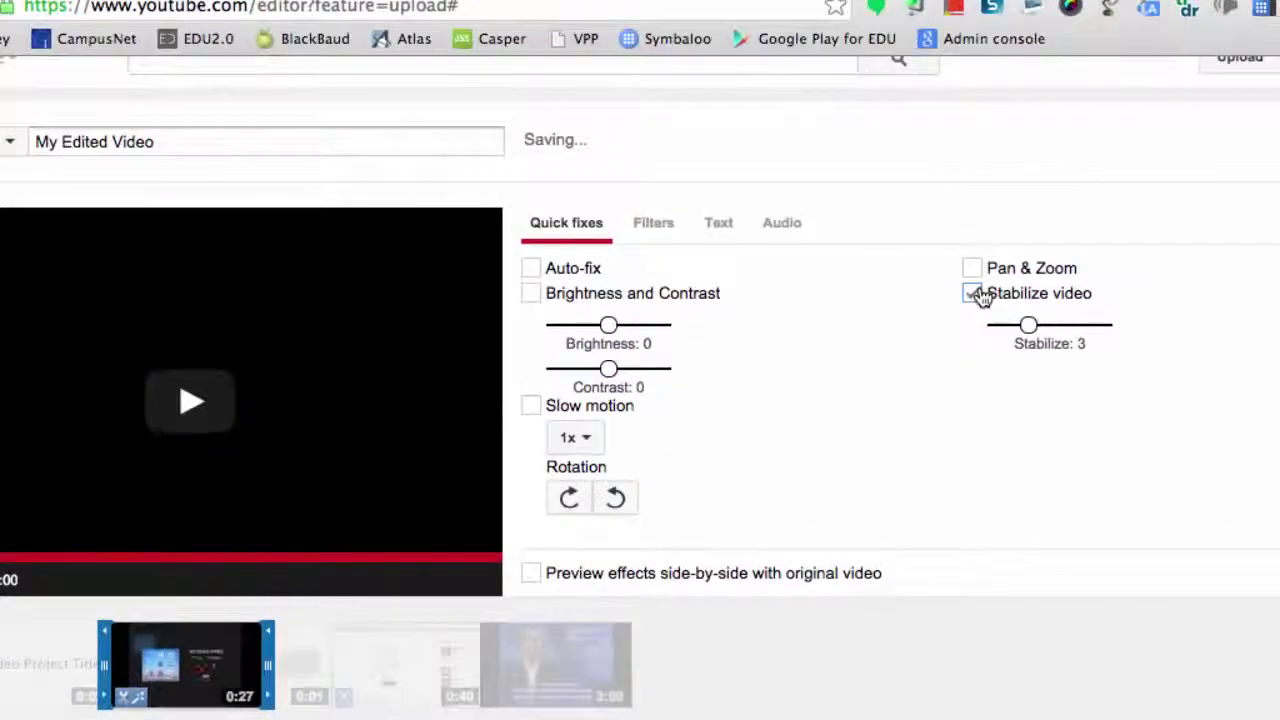
left_click(975, 293)
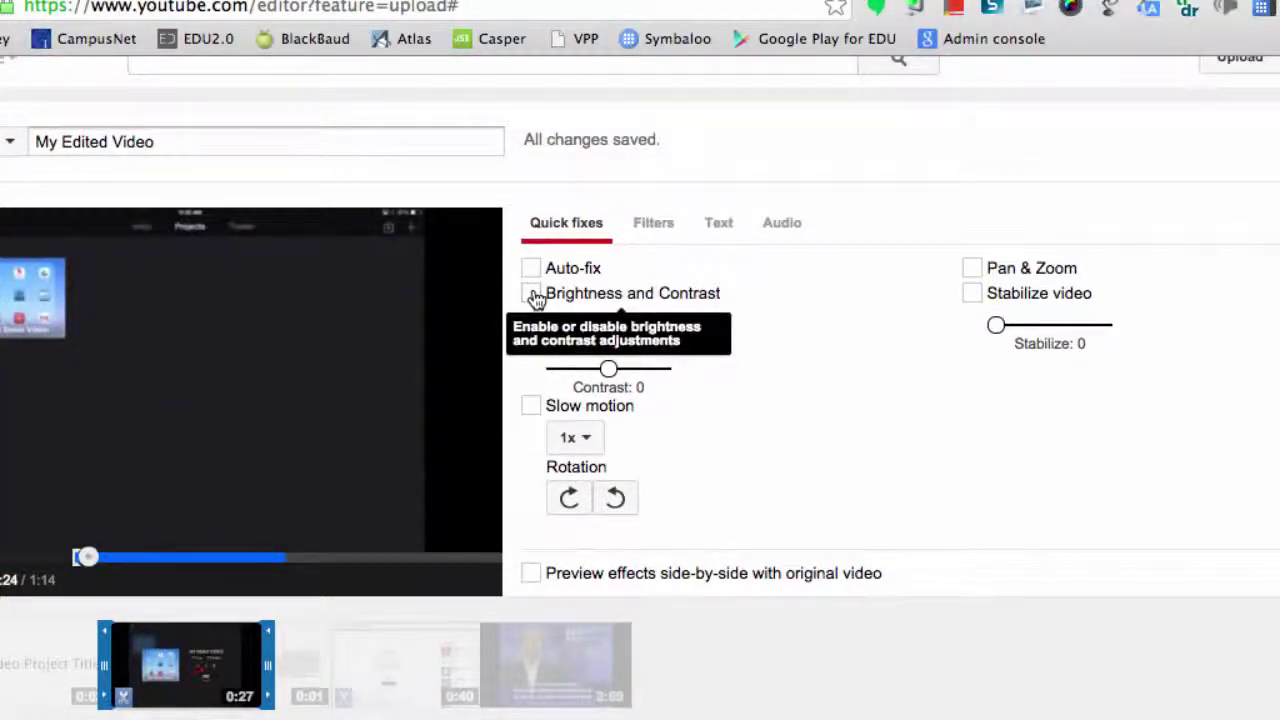
left_click(596, 448)
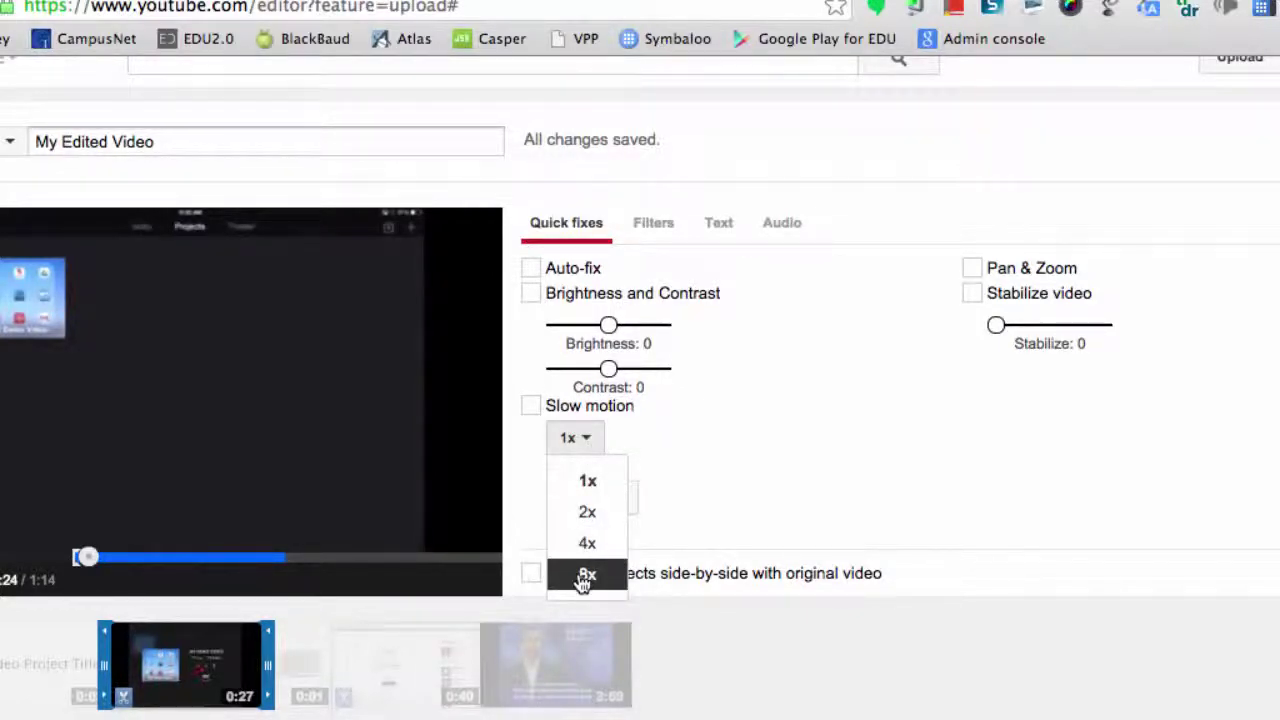
left_click(812, 365)
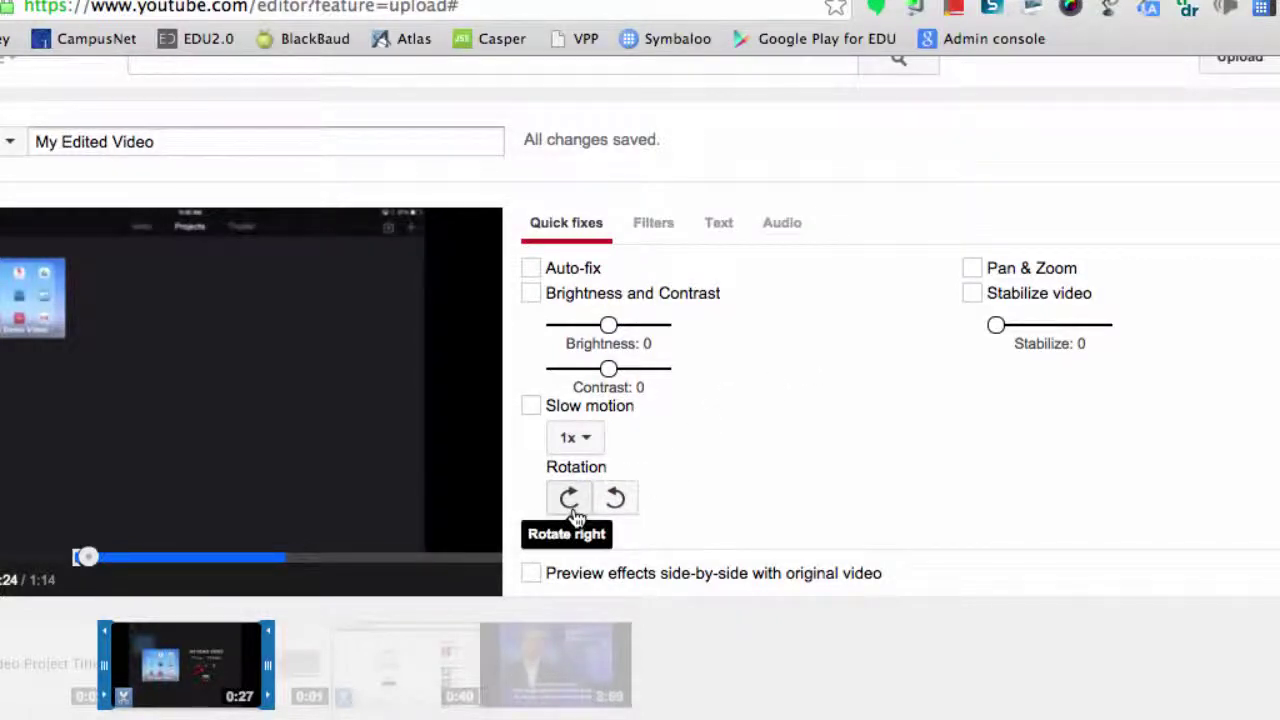
Browse the clip's Filters, Text and Audio options, then return to the editor unchanged.
left_click(655, 238)
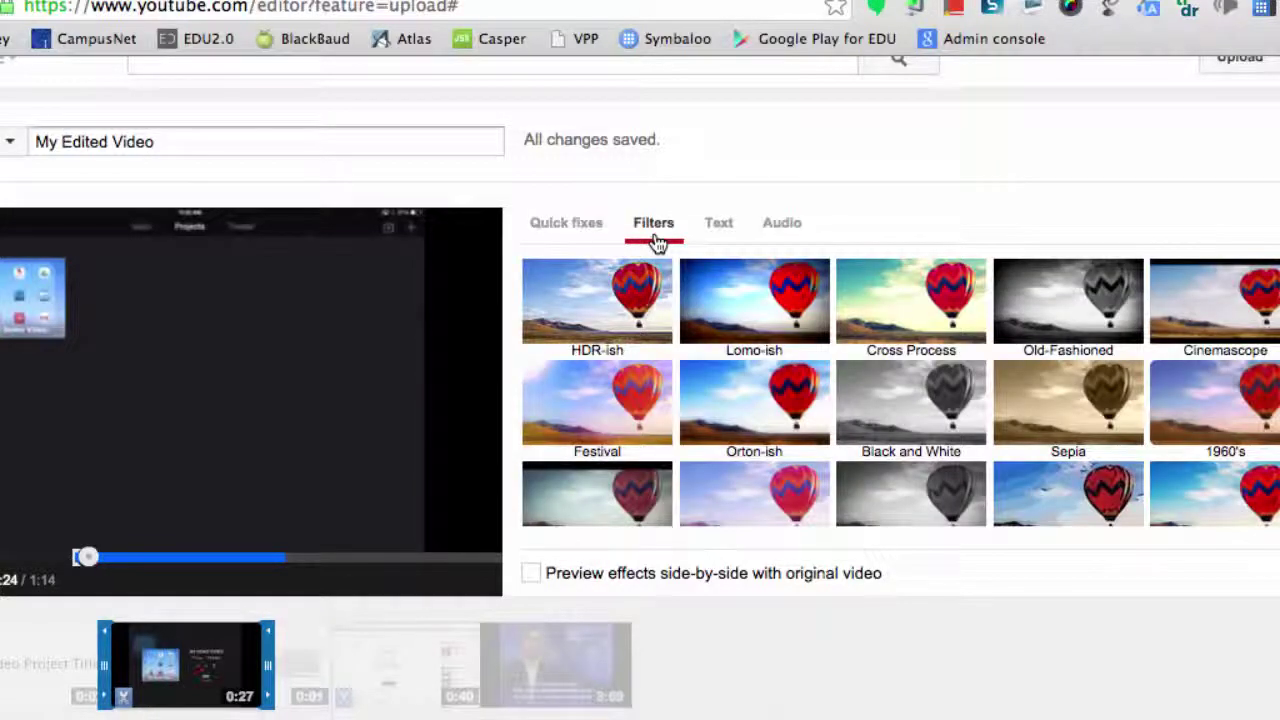
left_click(719, 230)
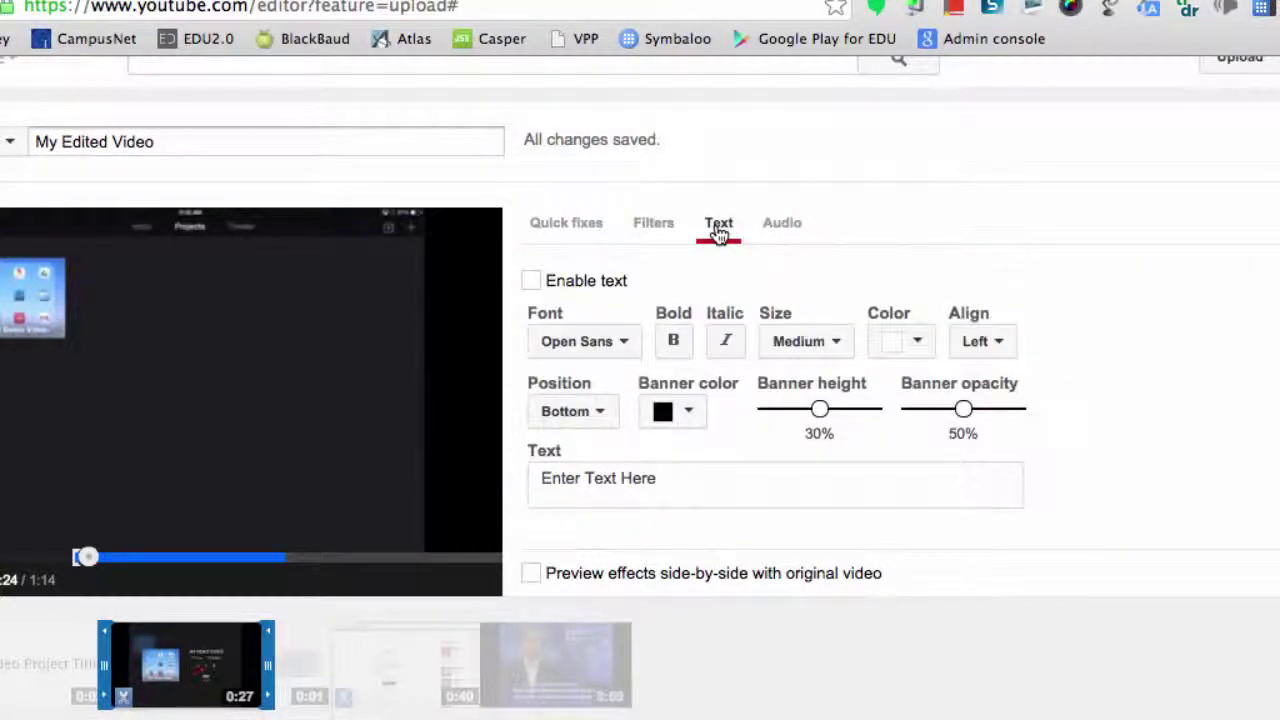
left_click(781, 224)
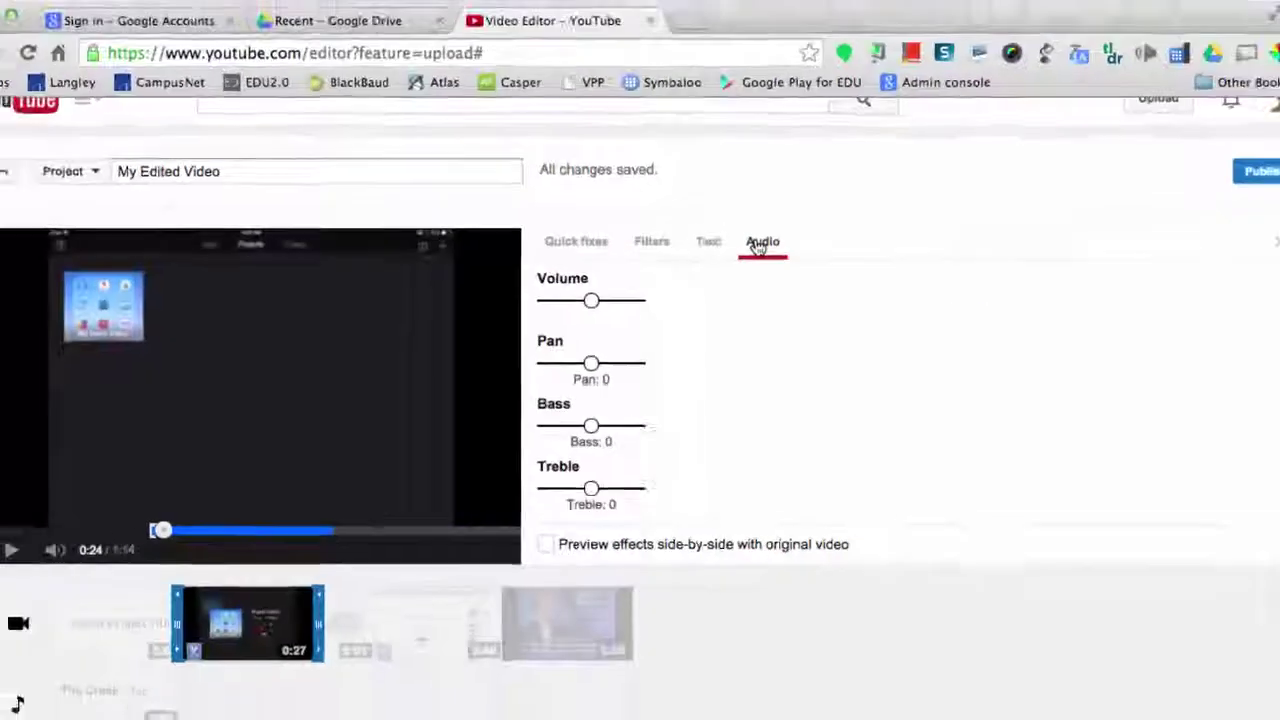
left_click(165, 172)
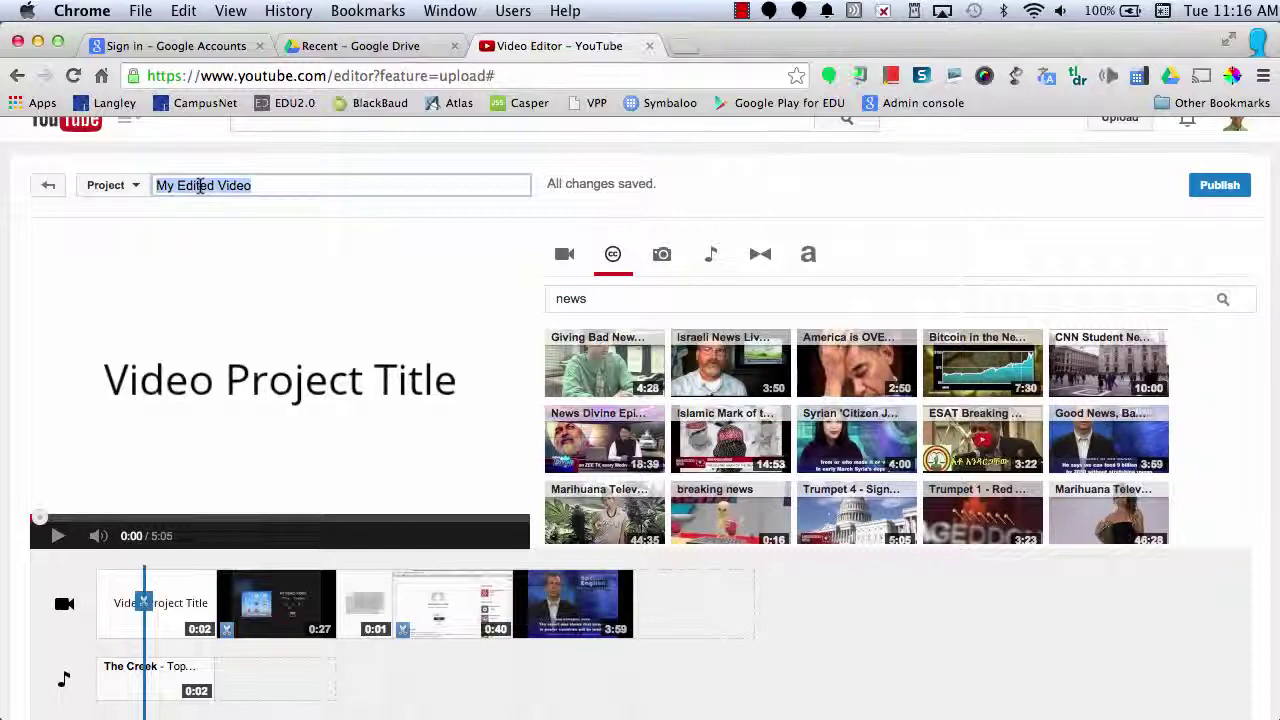
Retitle the project 'Finished Video Project' and publish it.
type("Finished Video Project")
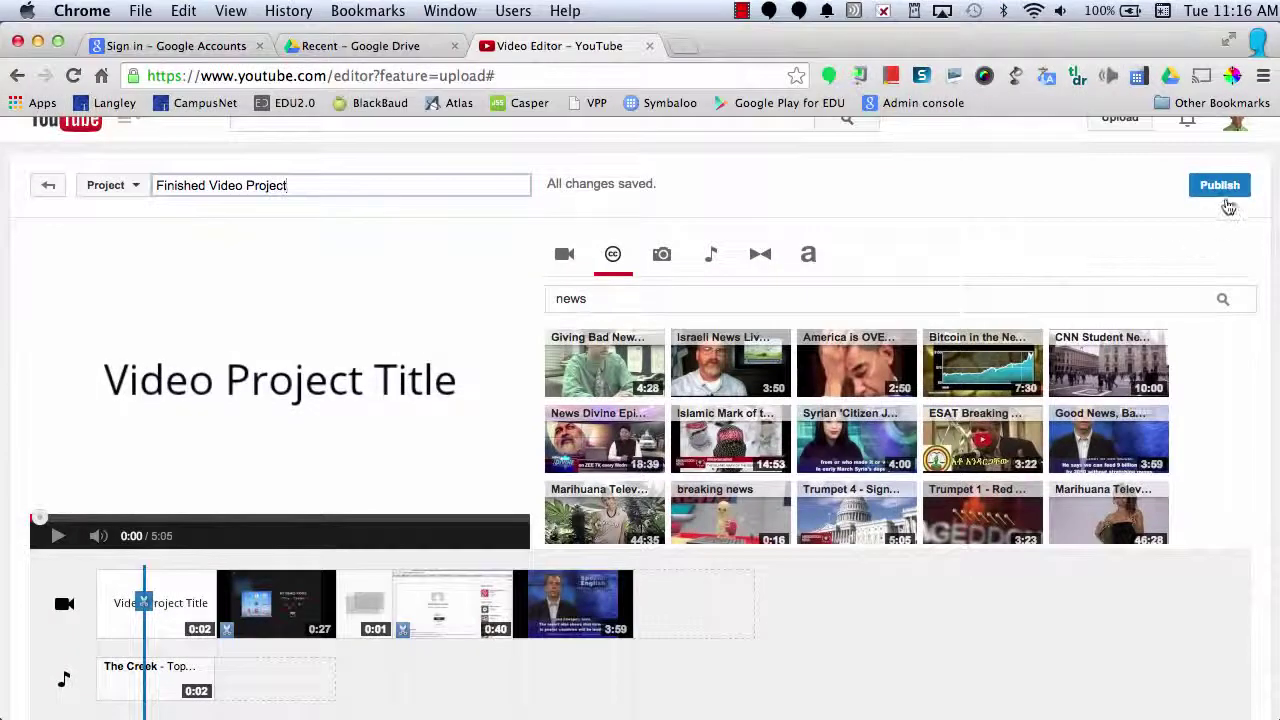
left_click(1219, 186)
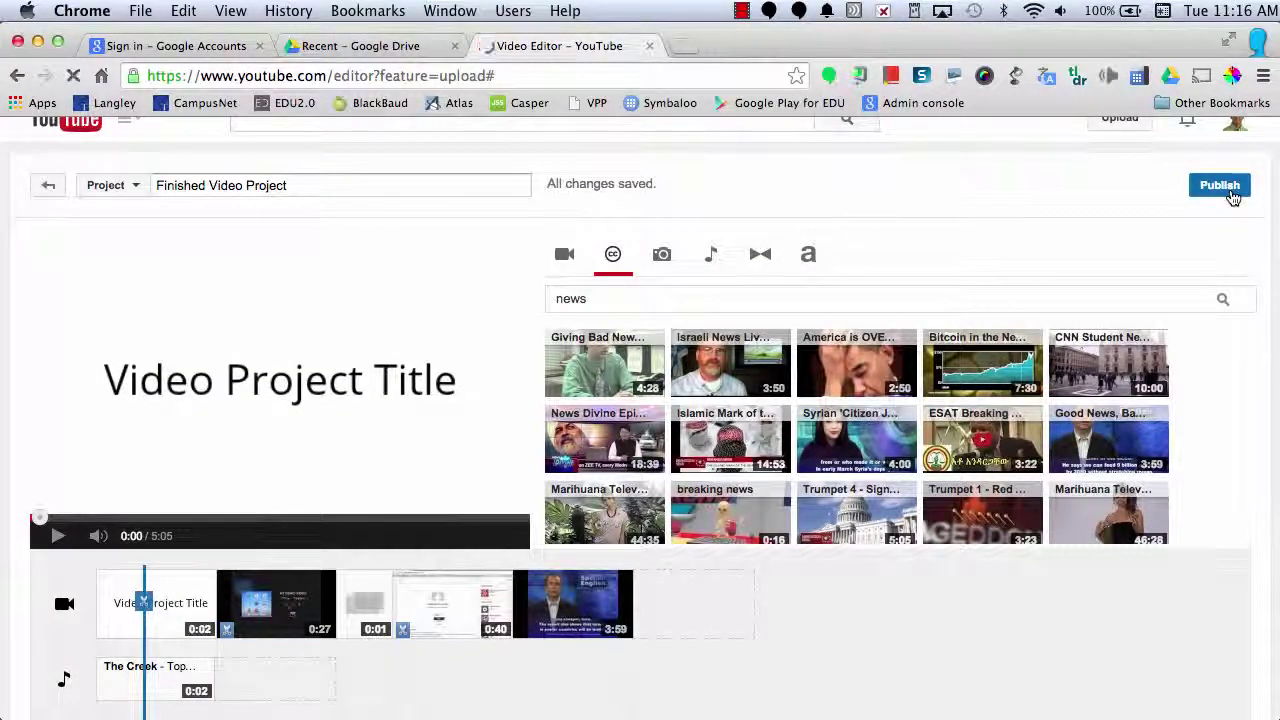